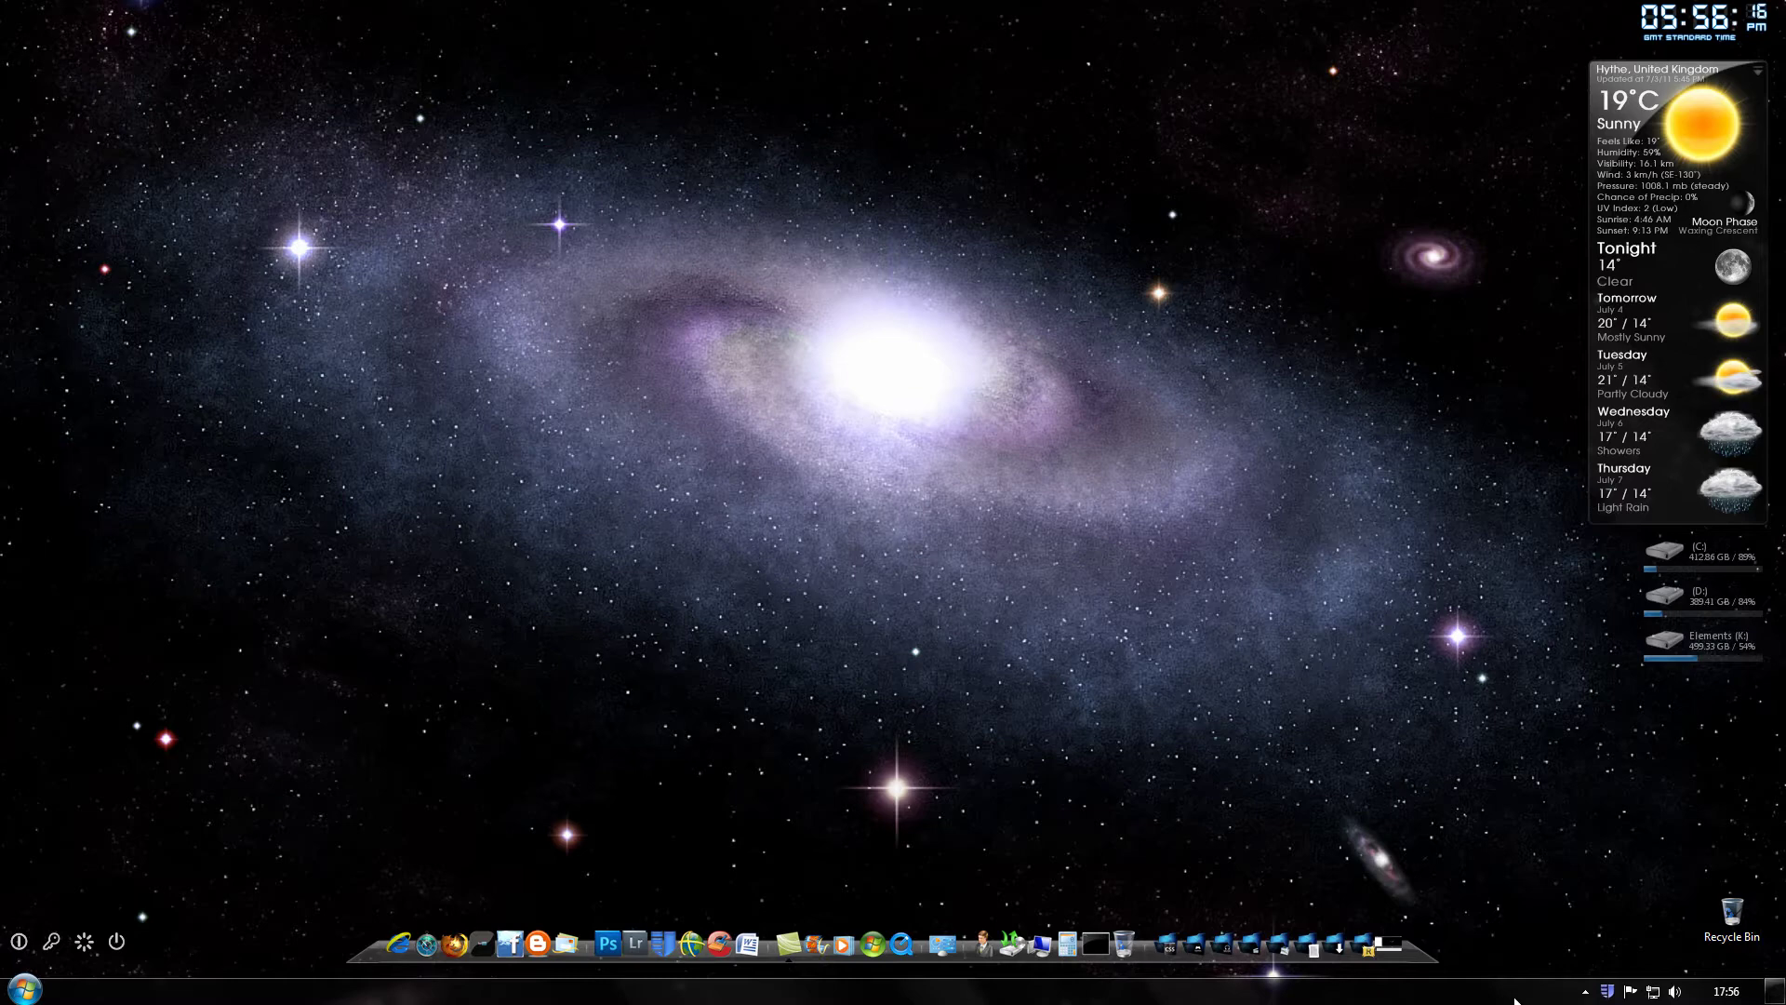
# - Launch Lightroom 3 from the desktop dock to open its Library with the 2010 folder
pyautogui.click(635, 928)
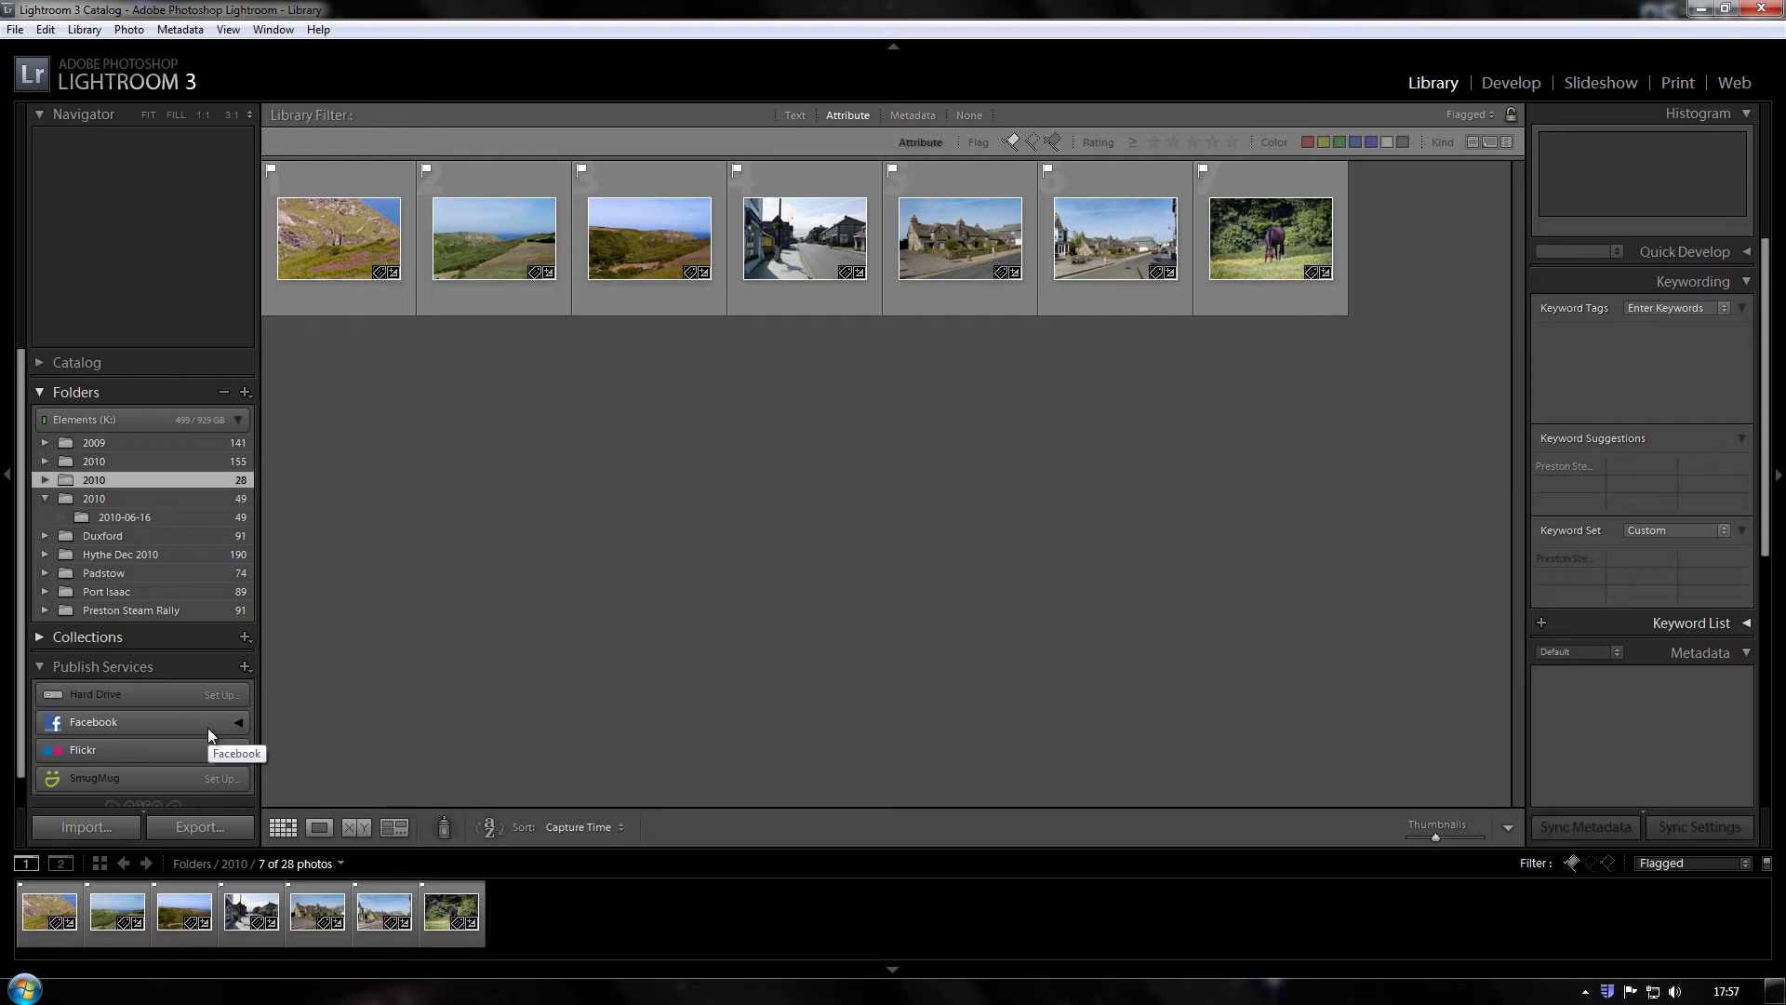
# - Open Edit Settings for the Facebook publish service from its context menu
pyautogui.rightClick(208, 731)
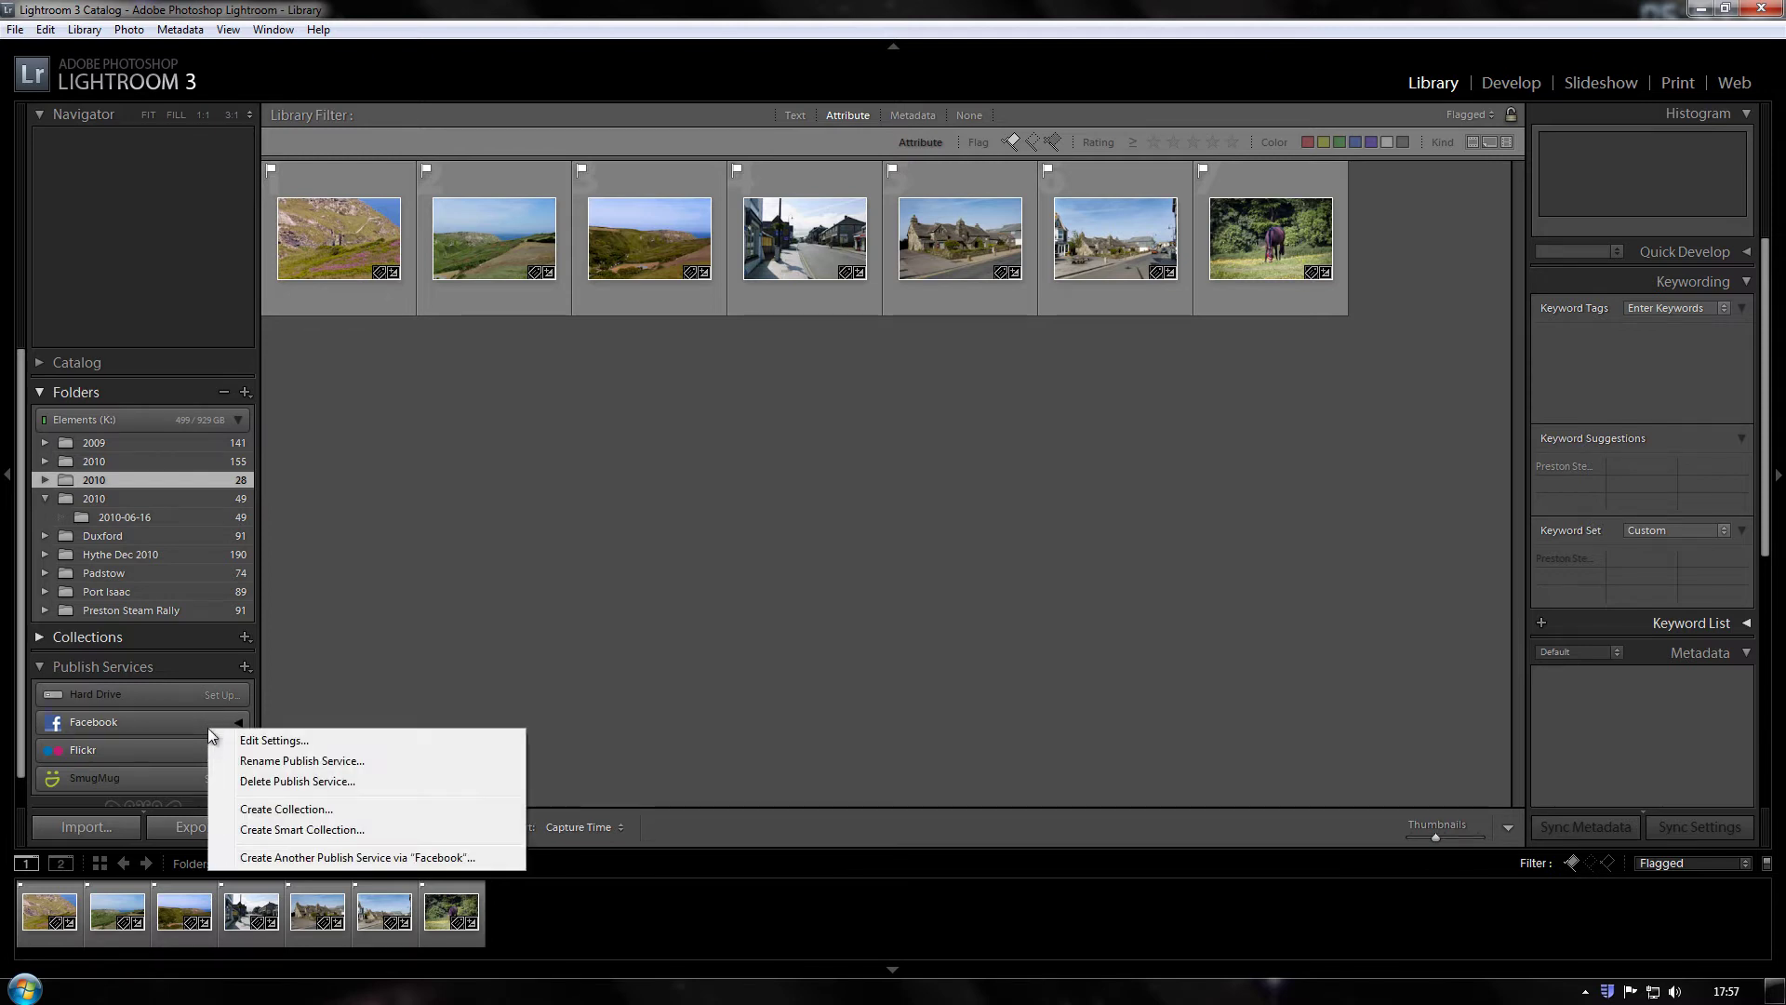
pyautogui.click(255, 741)
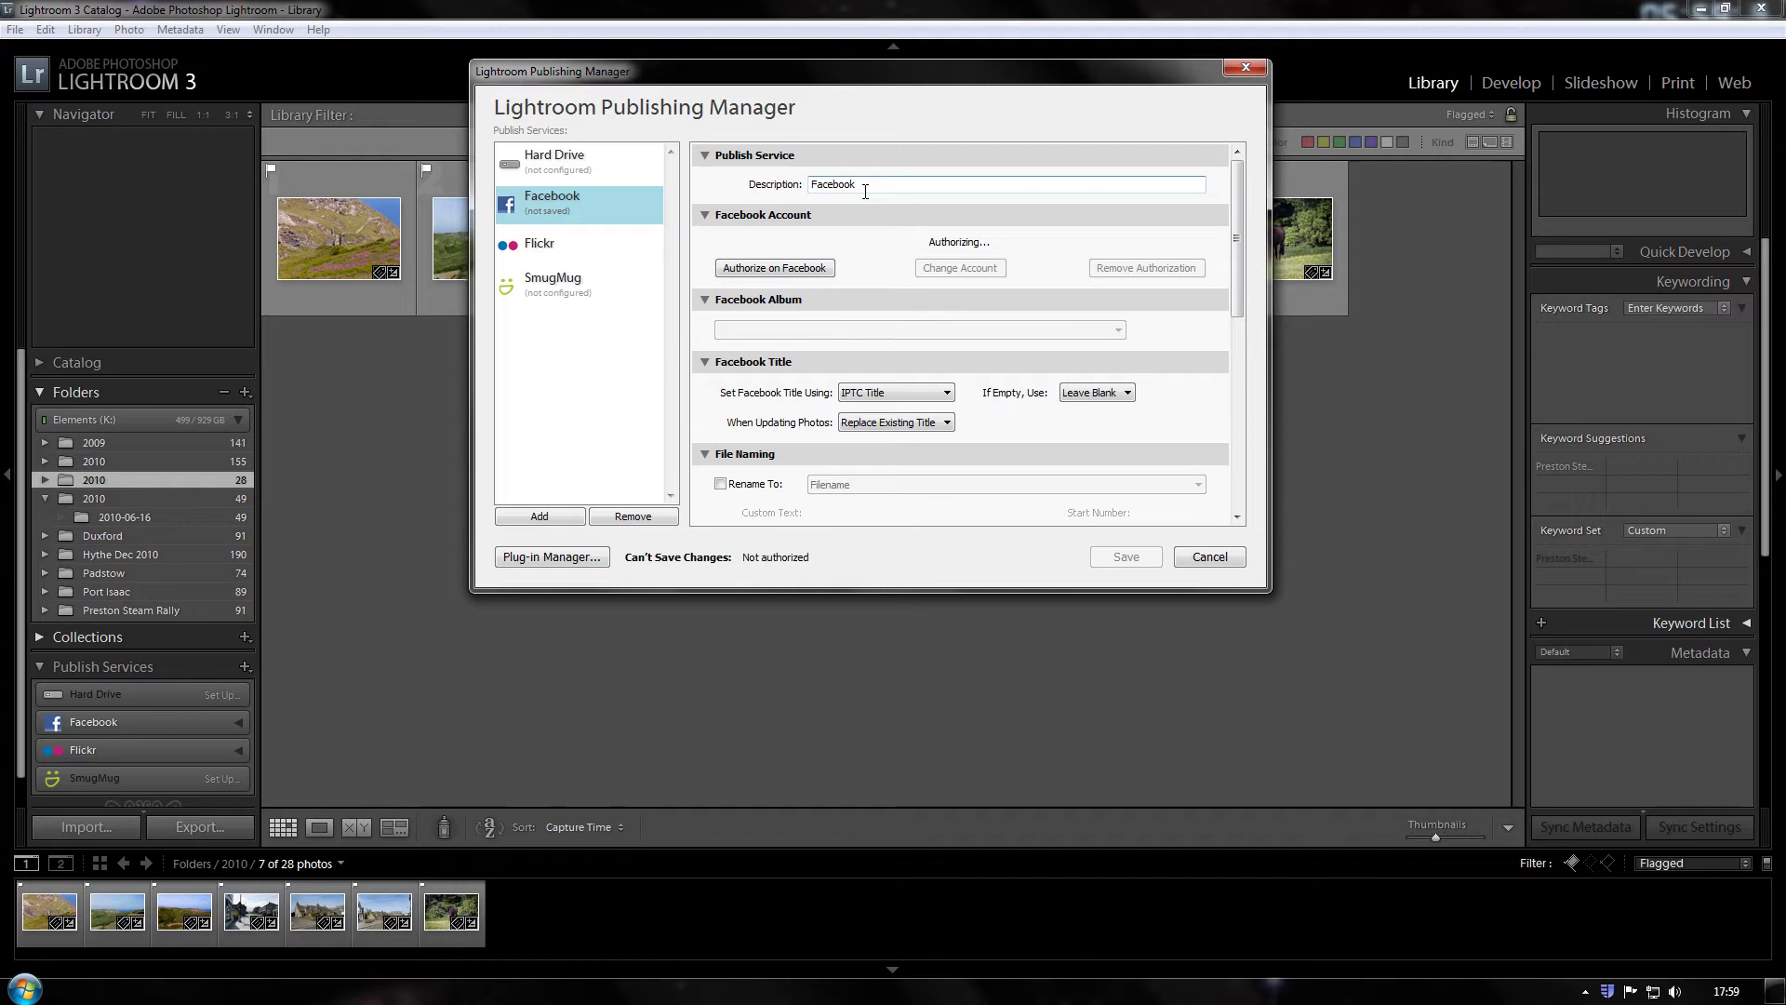
# - Authorize Lightroom on Facebook, allow the requested permissions, and let the site open Lightroom
pyautogui.click(773, 270)
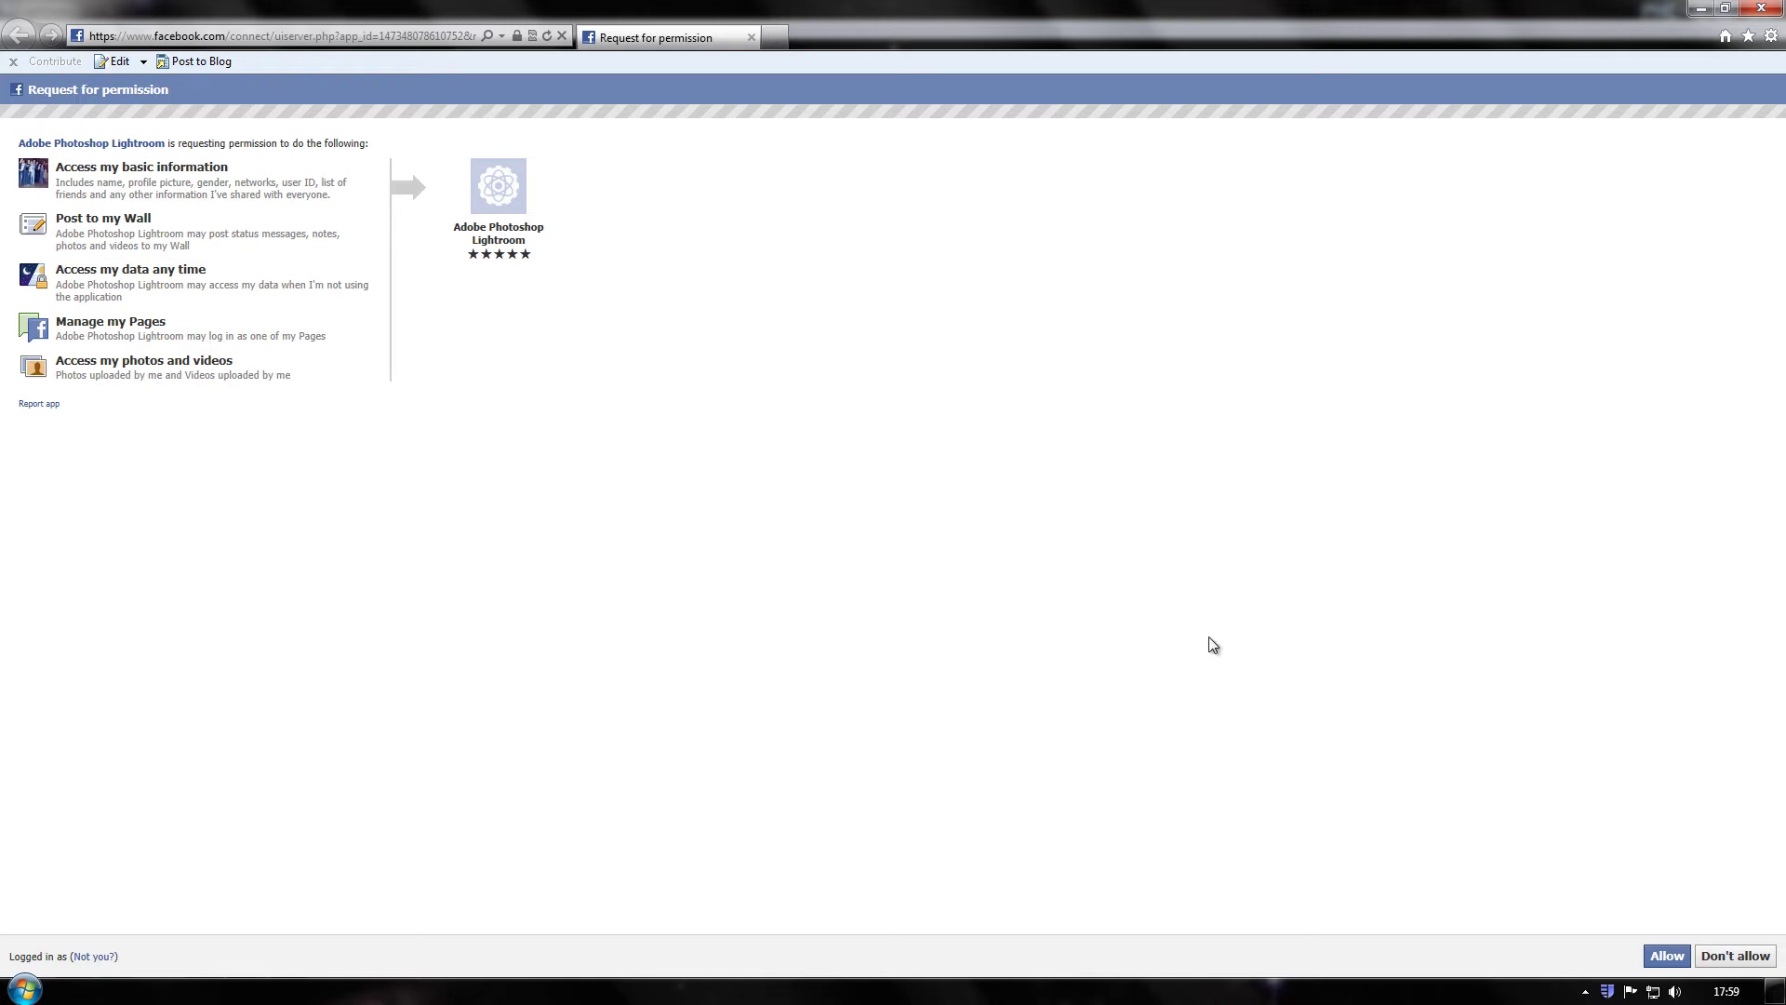
pyautogui.click(1664, 958)
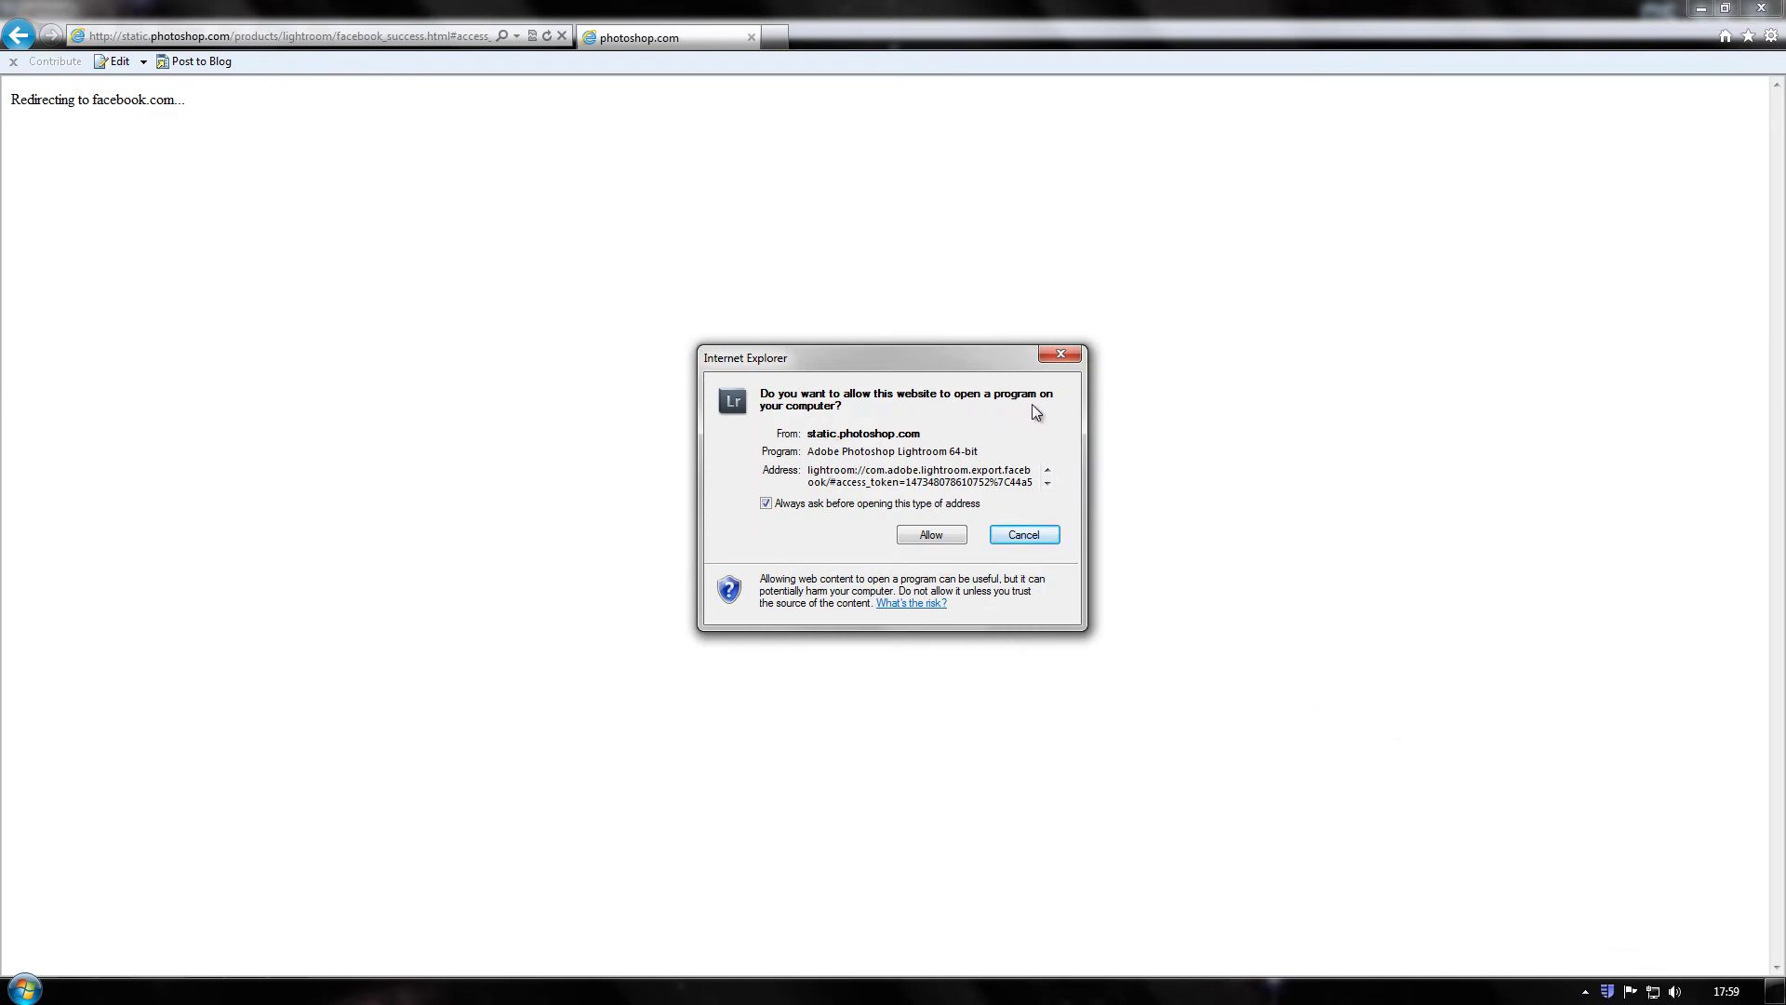
pyautogui.click(931, 535)
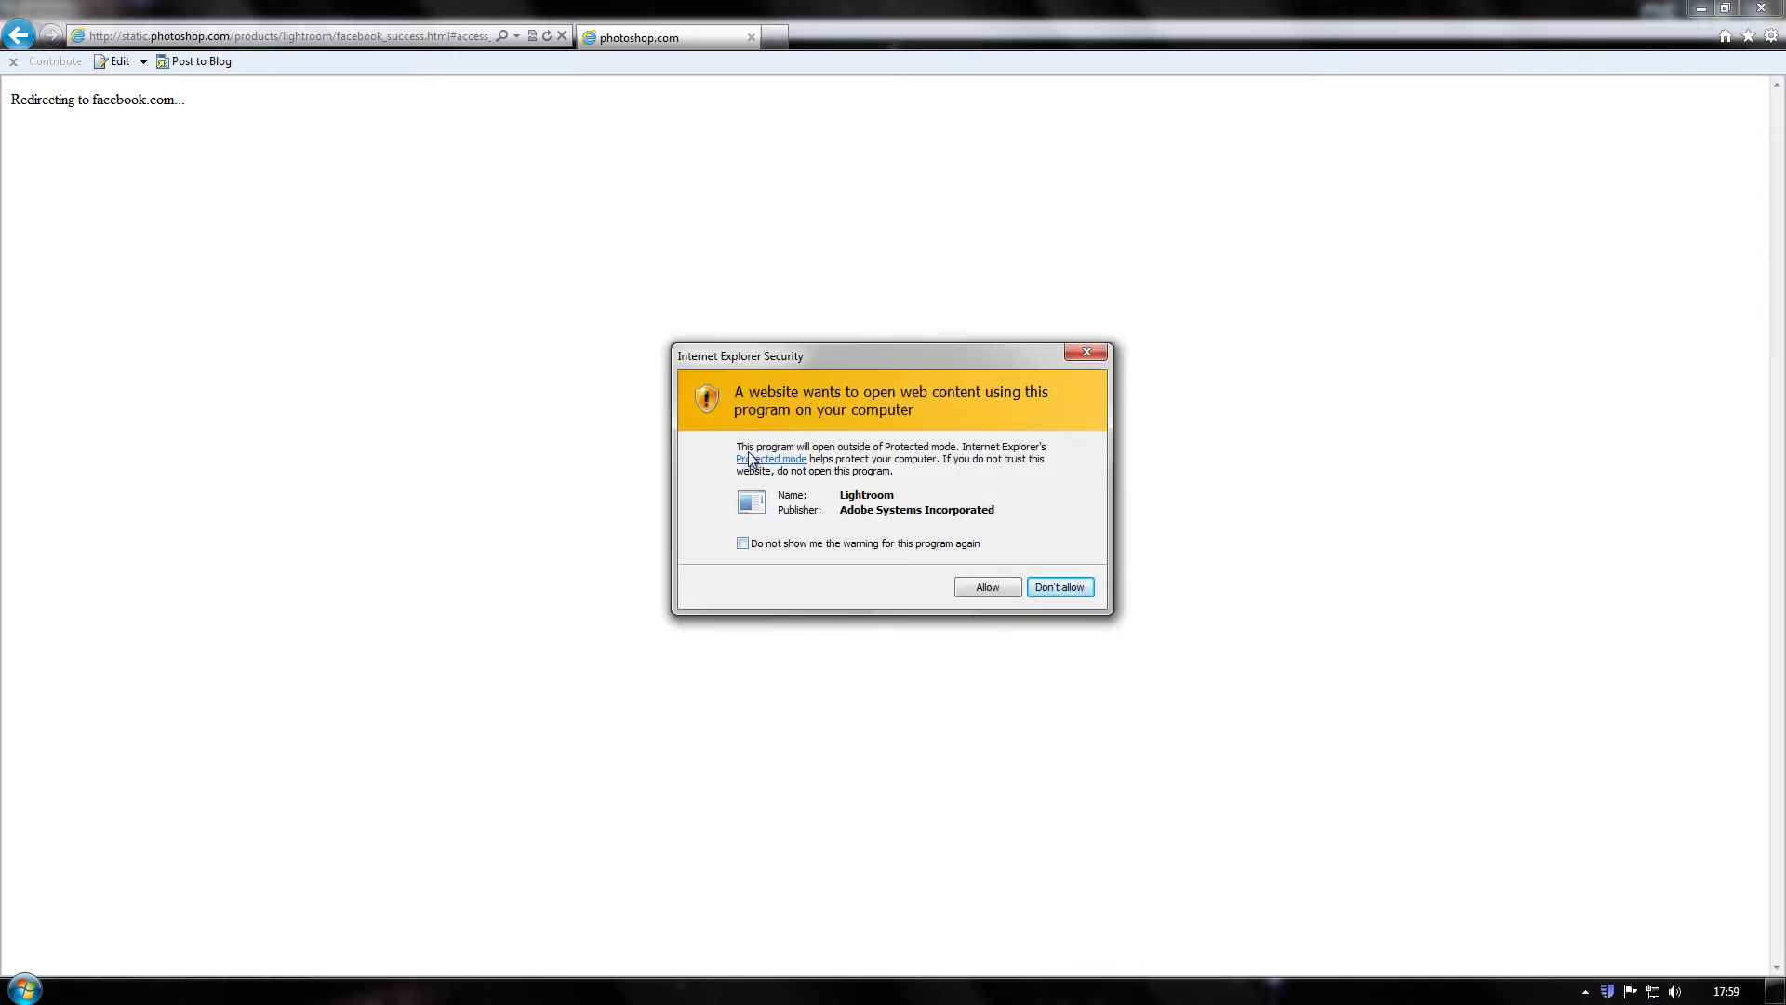
# - Confirm the finished Facebook authorization in Lightroom and collapse the Facebook Album section
pyautogui.click(987, 587)
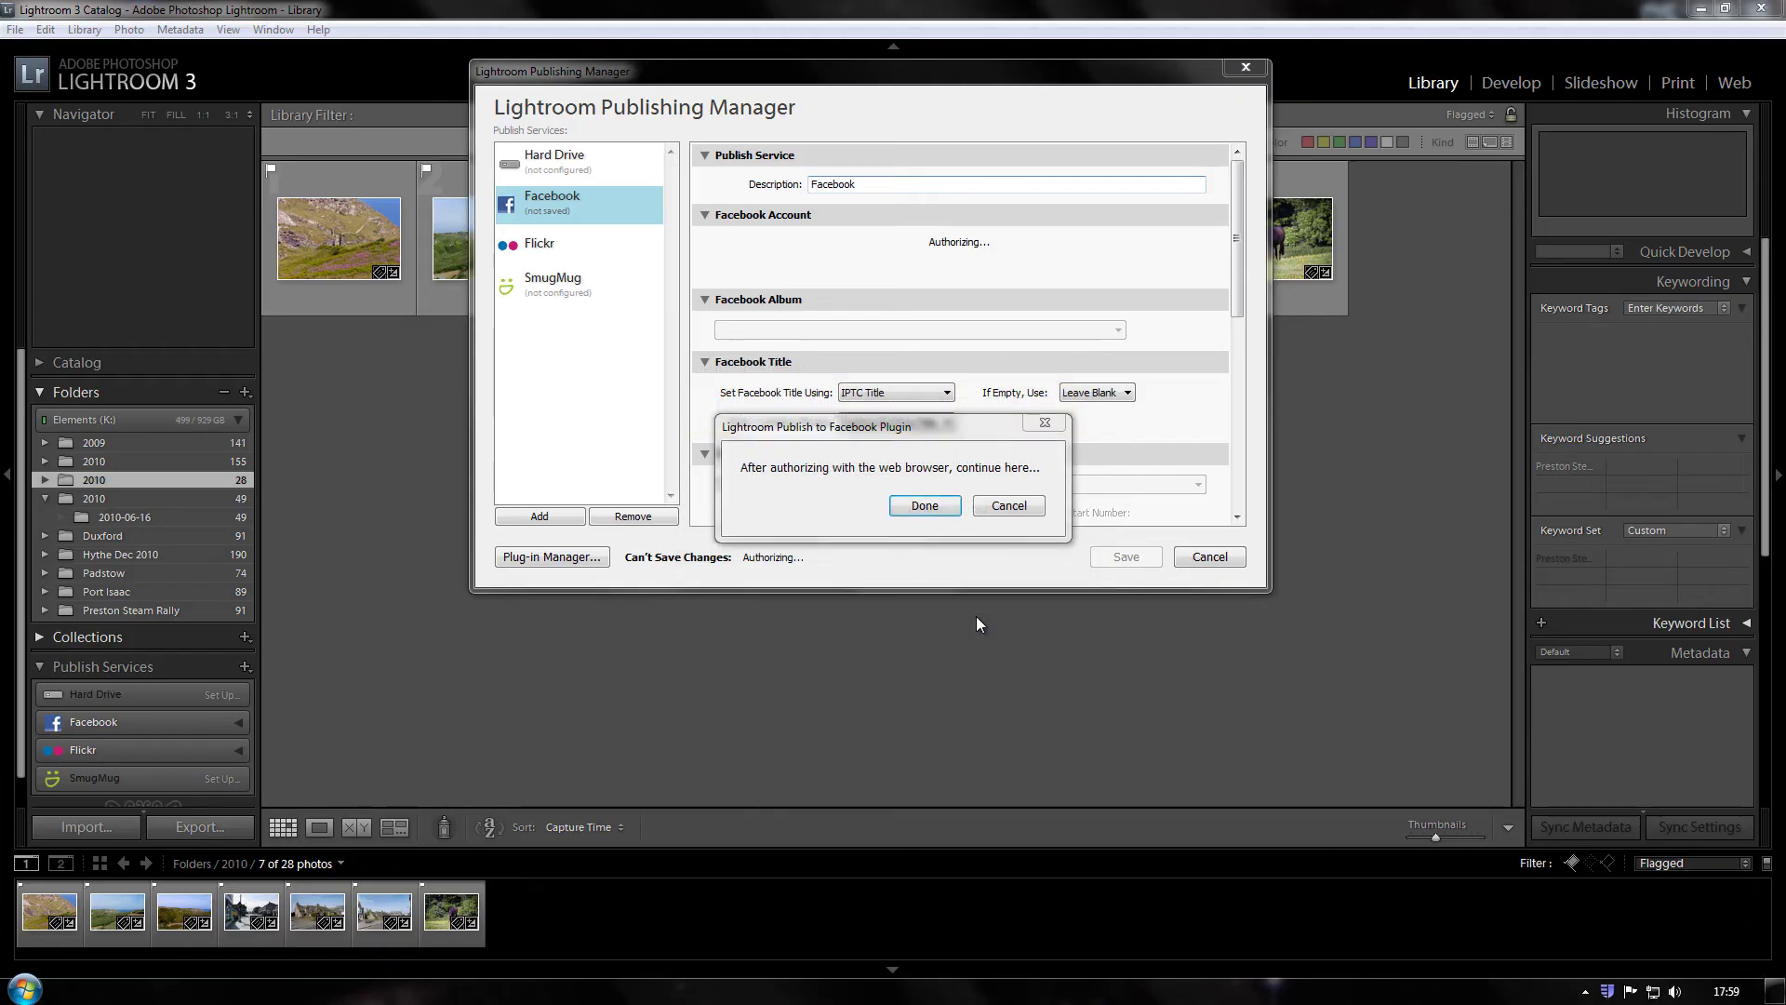
pyautogui.click(919, 511)
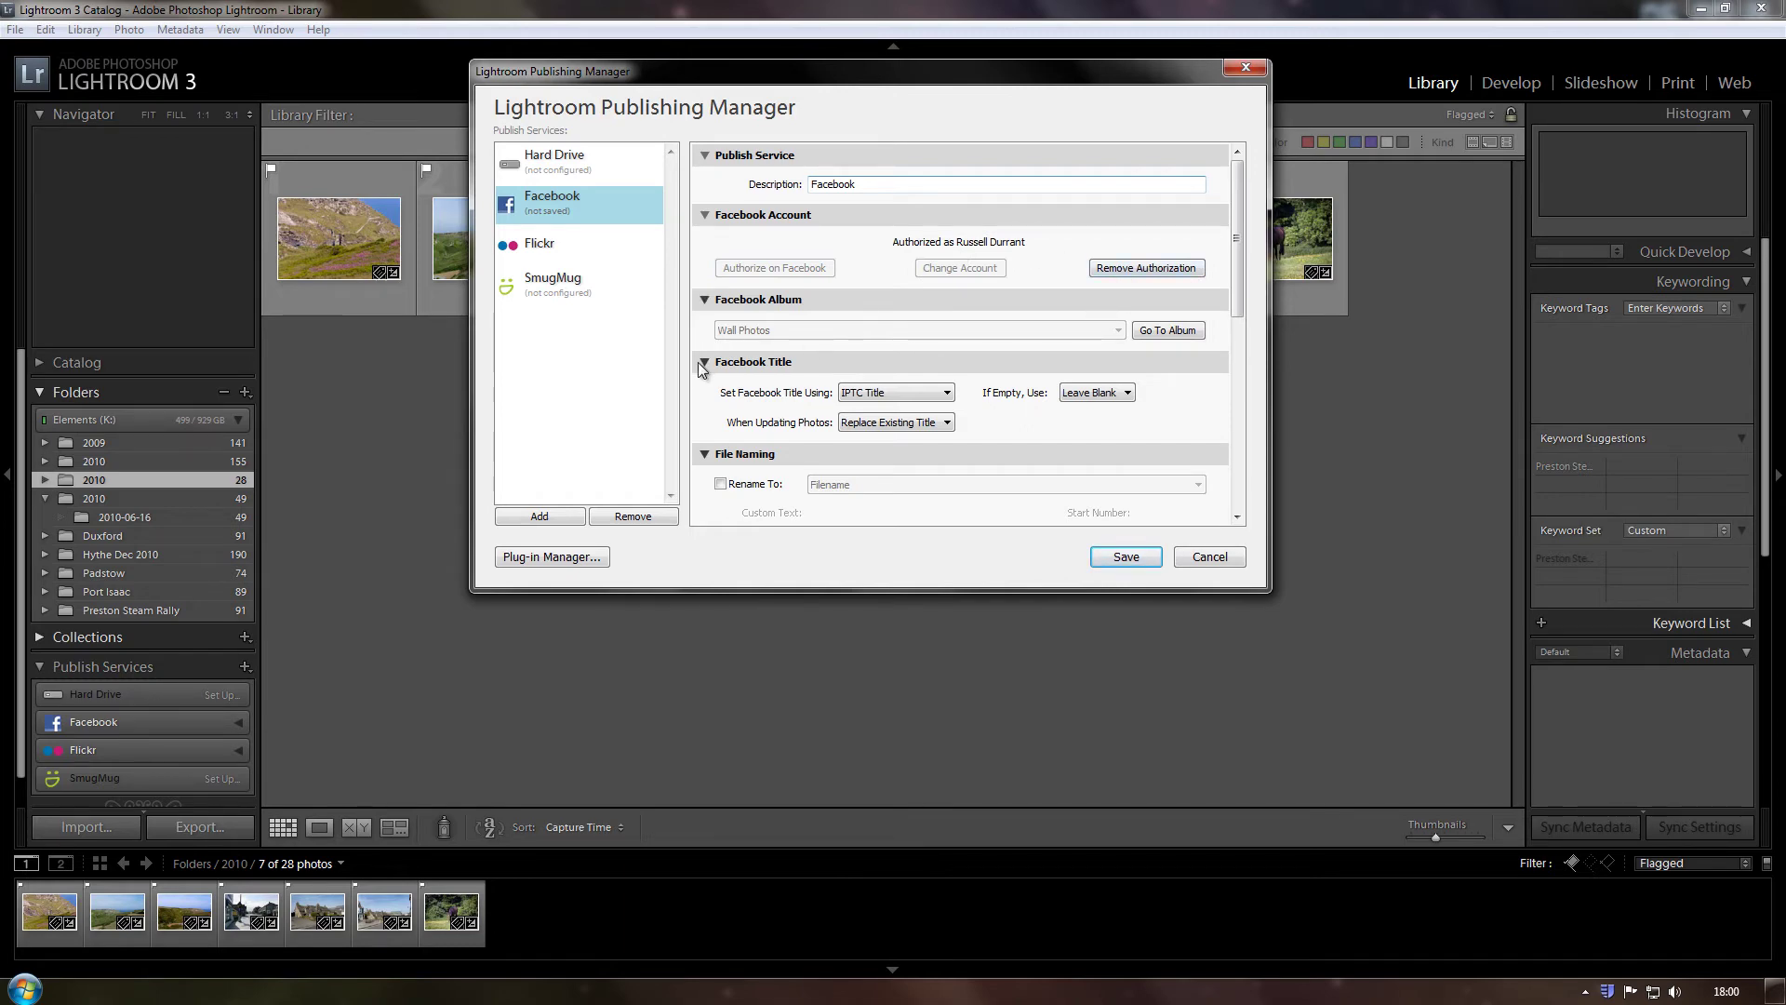
pyautogui.click(705, 301)
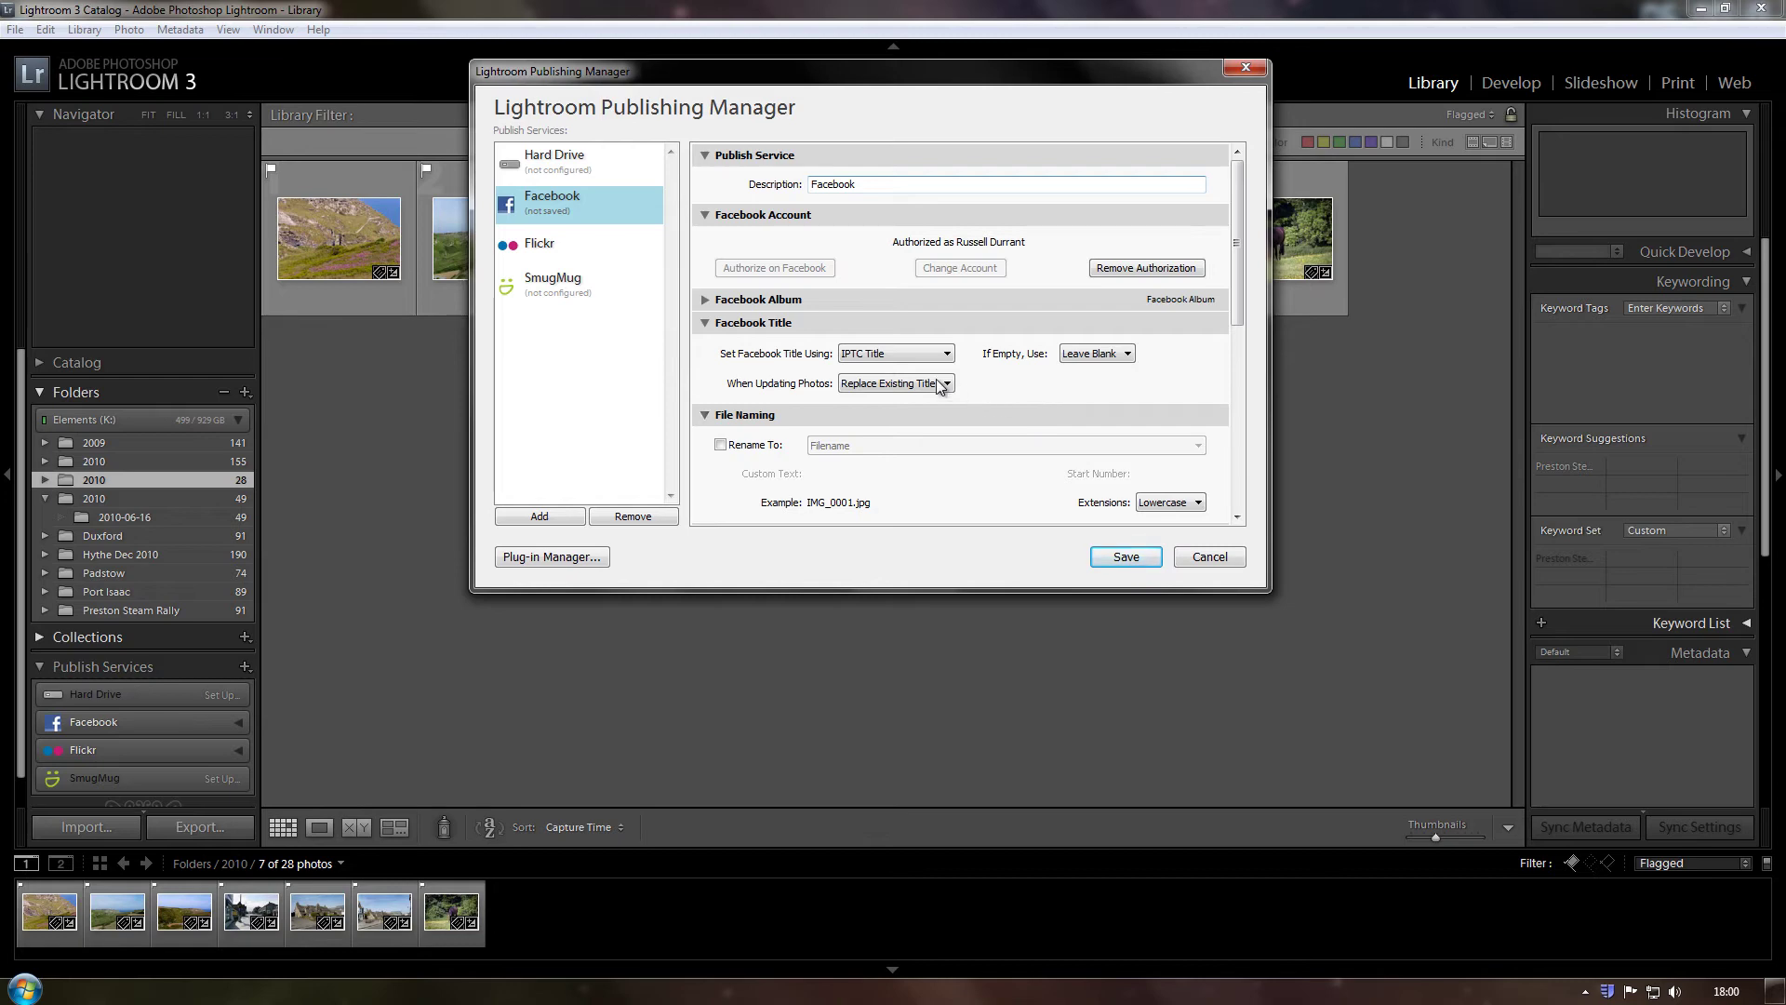
# - Set Facebook titles to come from IPTC Title, falling back to Filename when empty
pyautogui.click(901, 357)
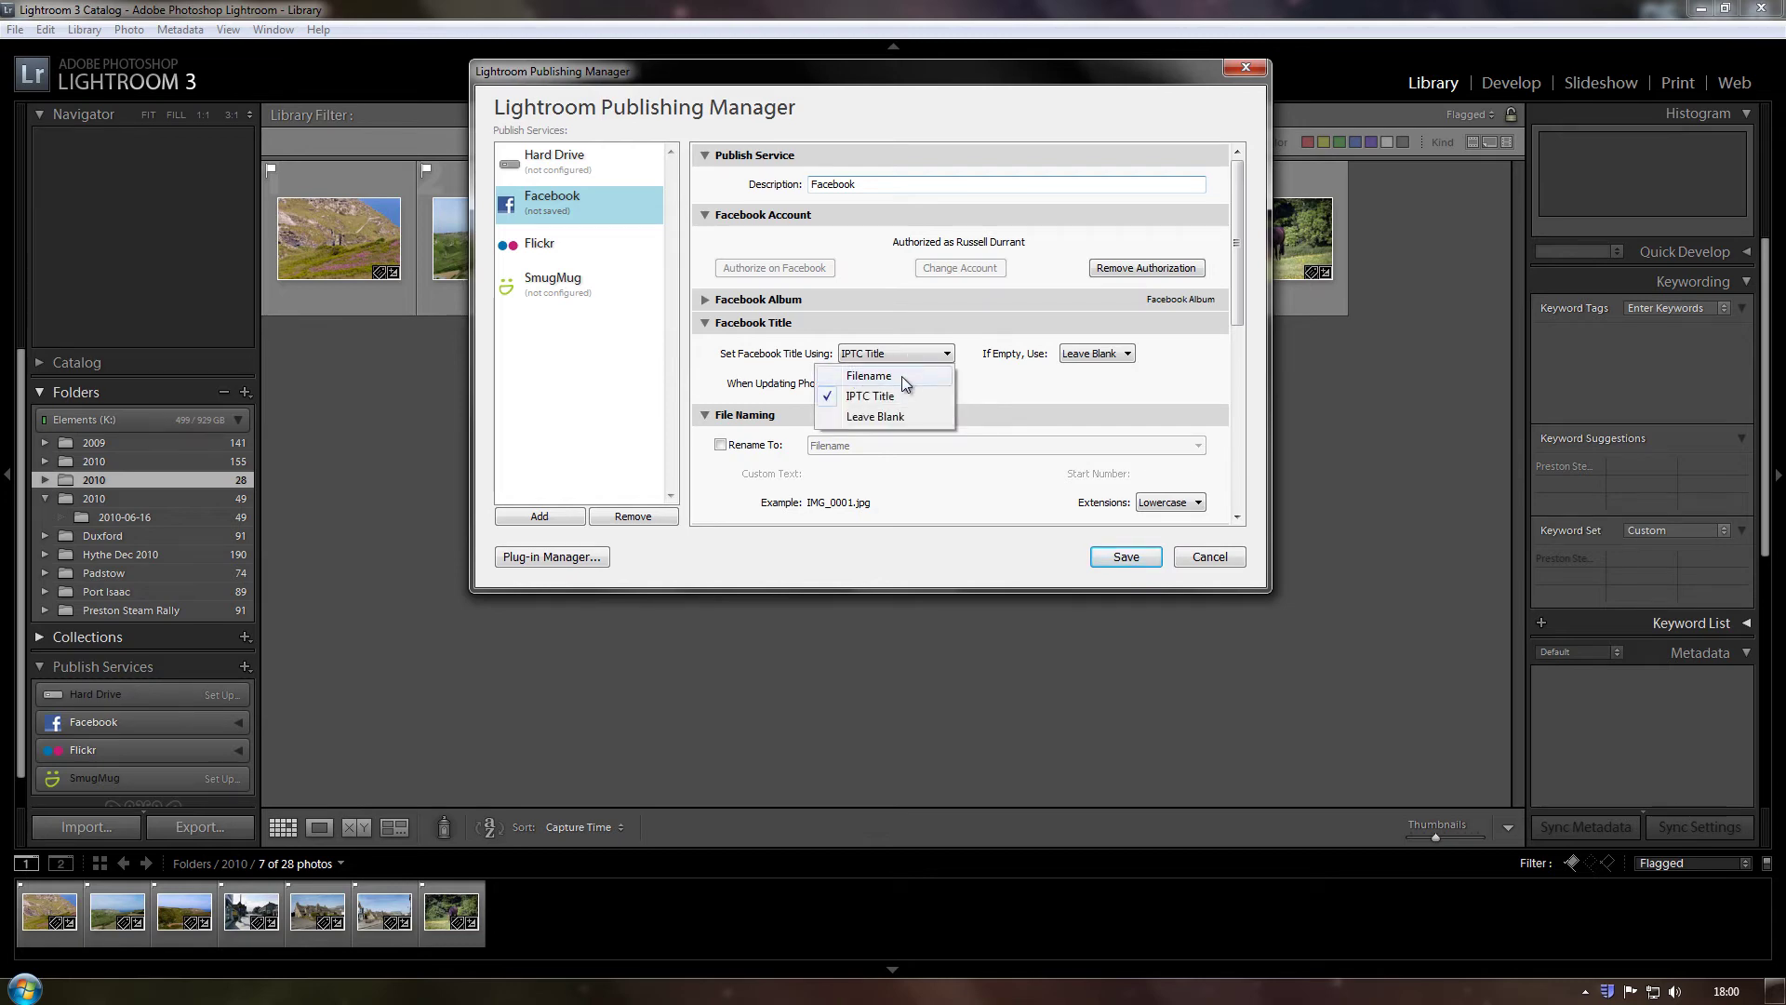
pyautogui.click(901, 375)
pyautogui.click(911, 357)
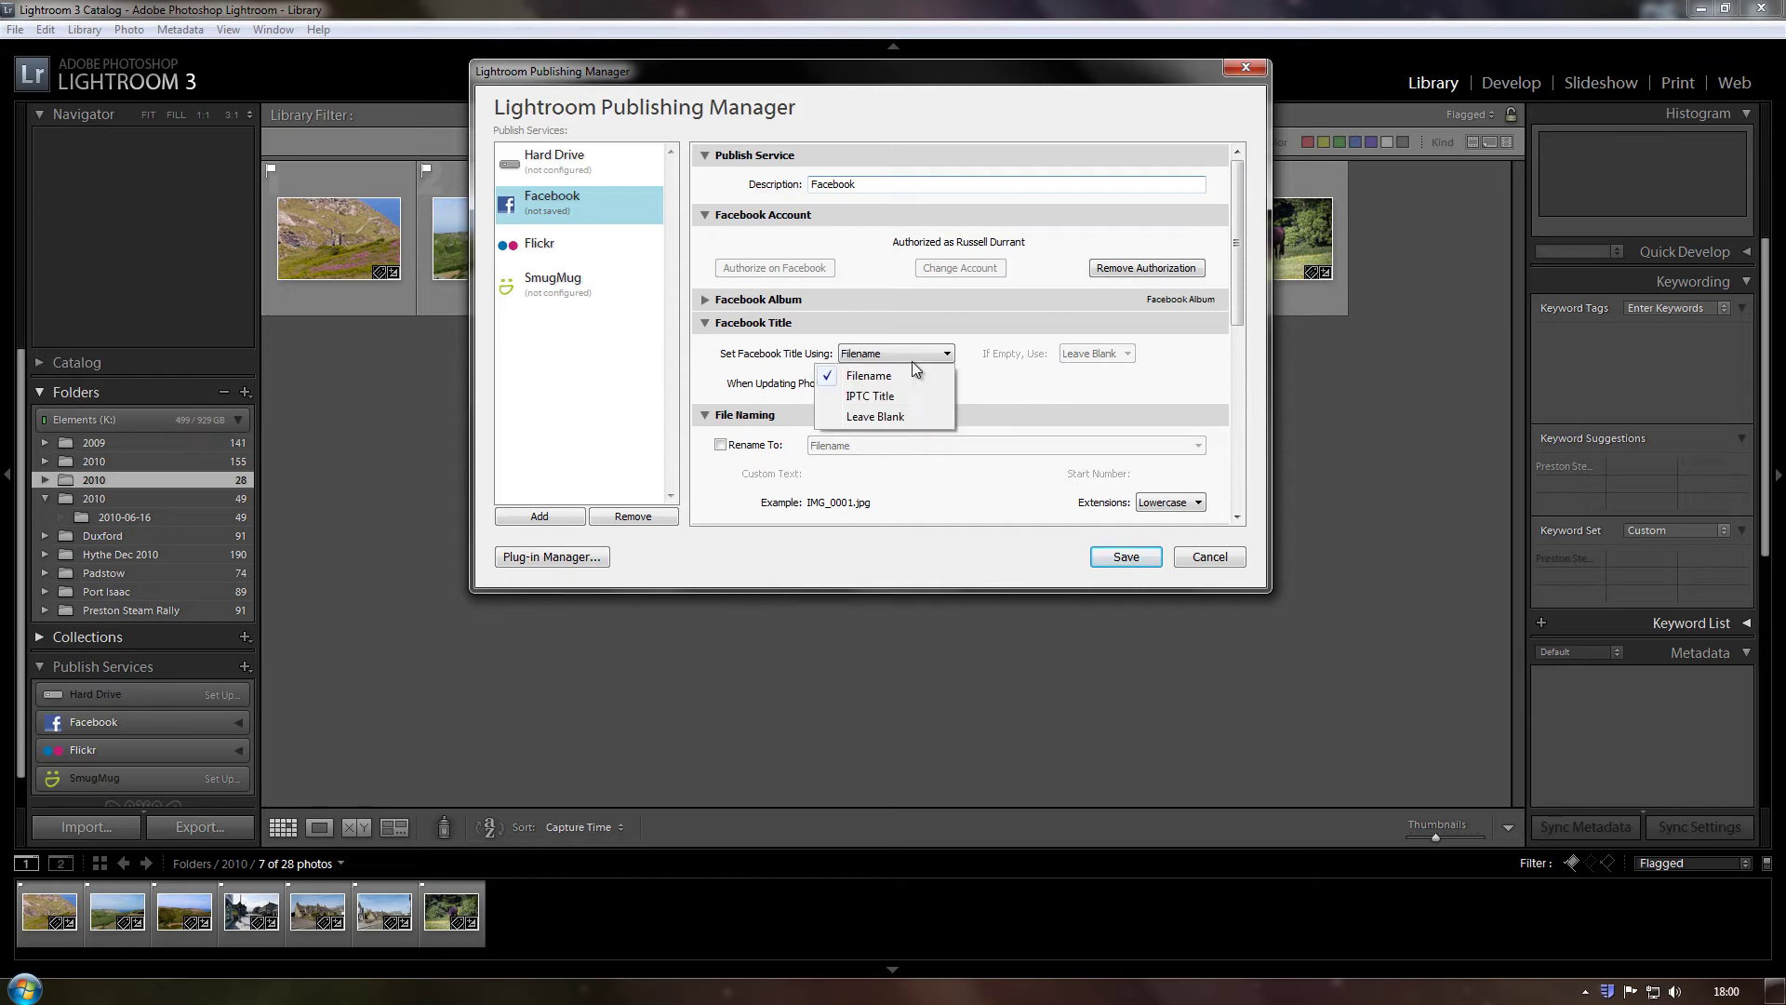
pyautogui.click(904, 414)
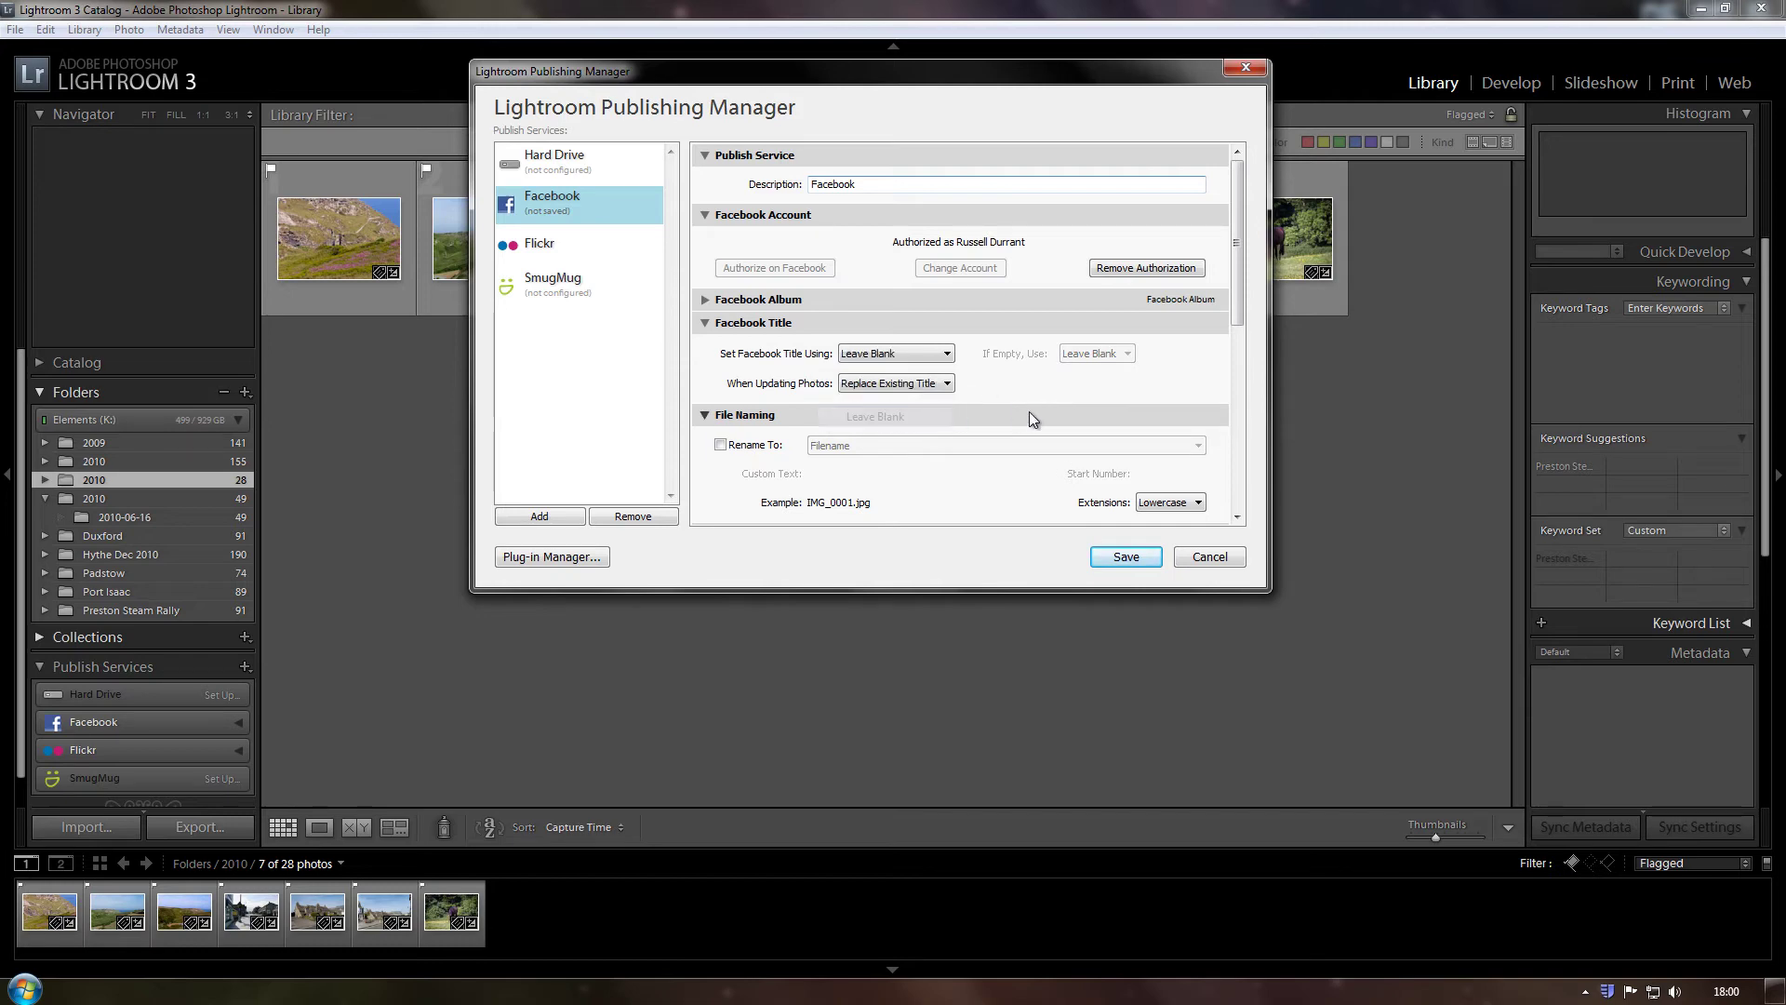
pyautogui.click(899, 353)
pyautogui.click(888, 396)
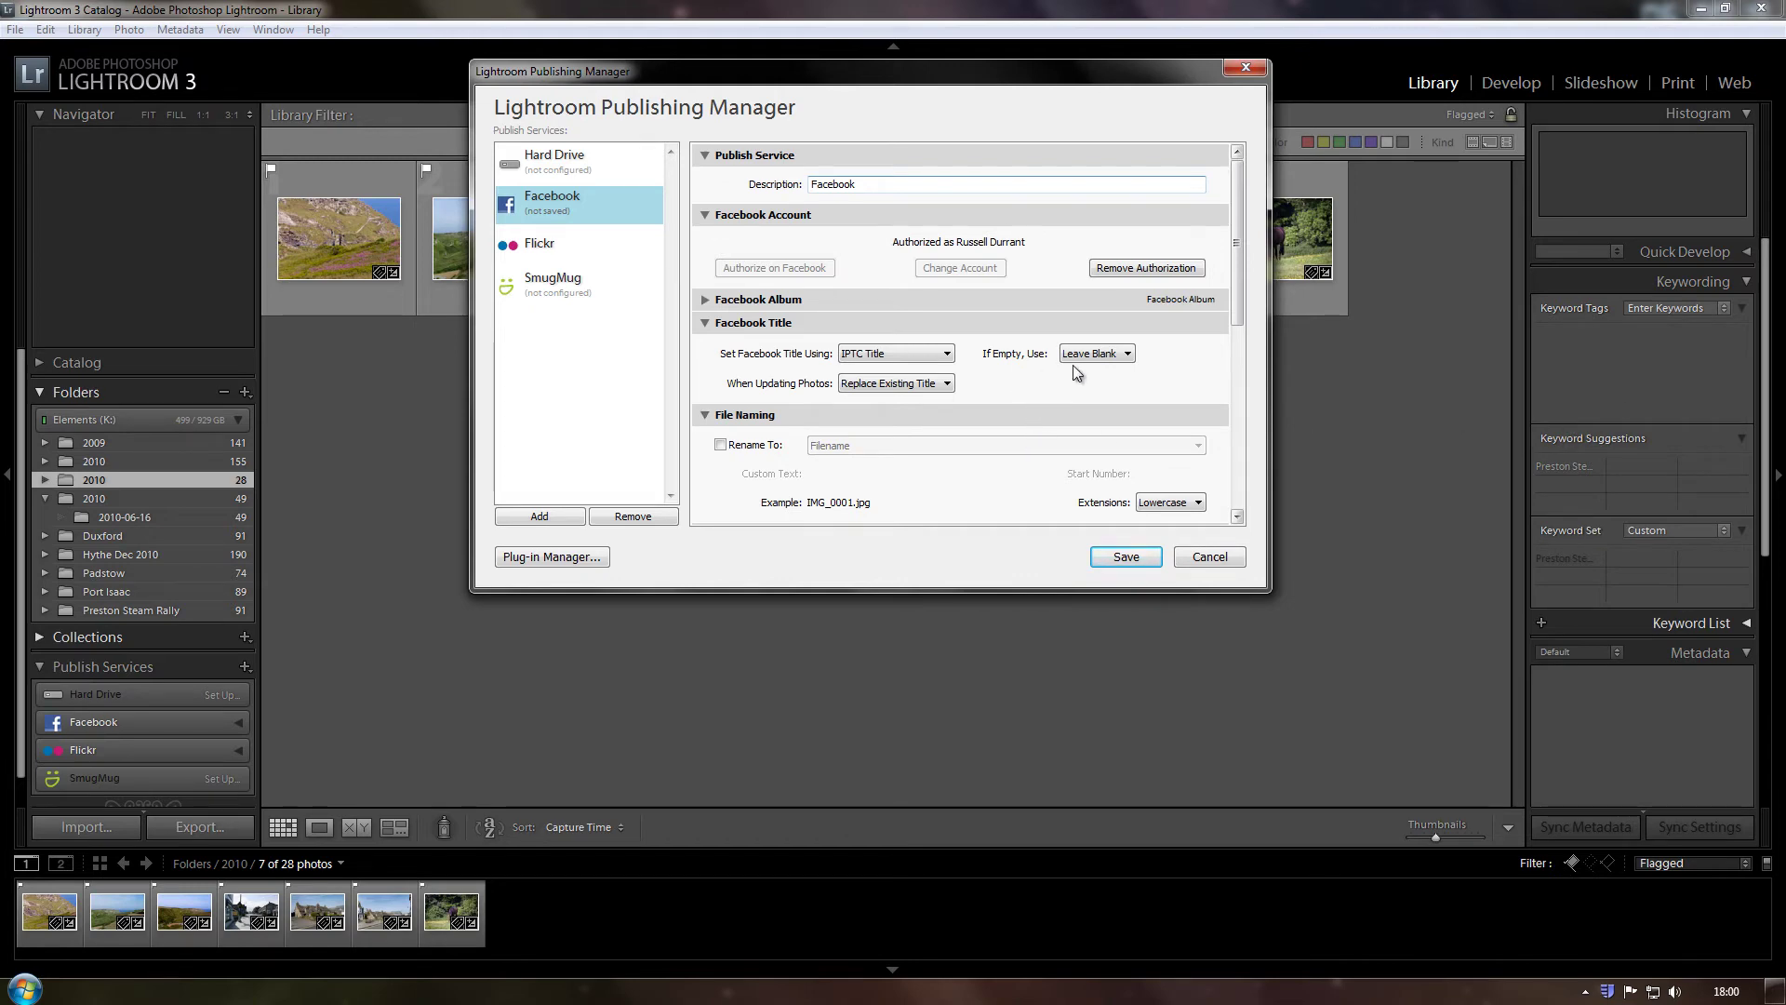
pyautogui.click(1105, 358)
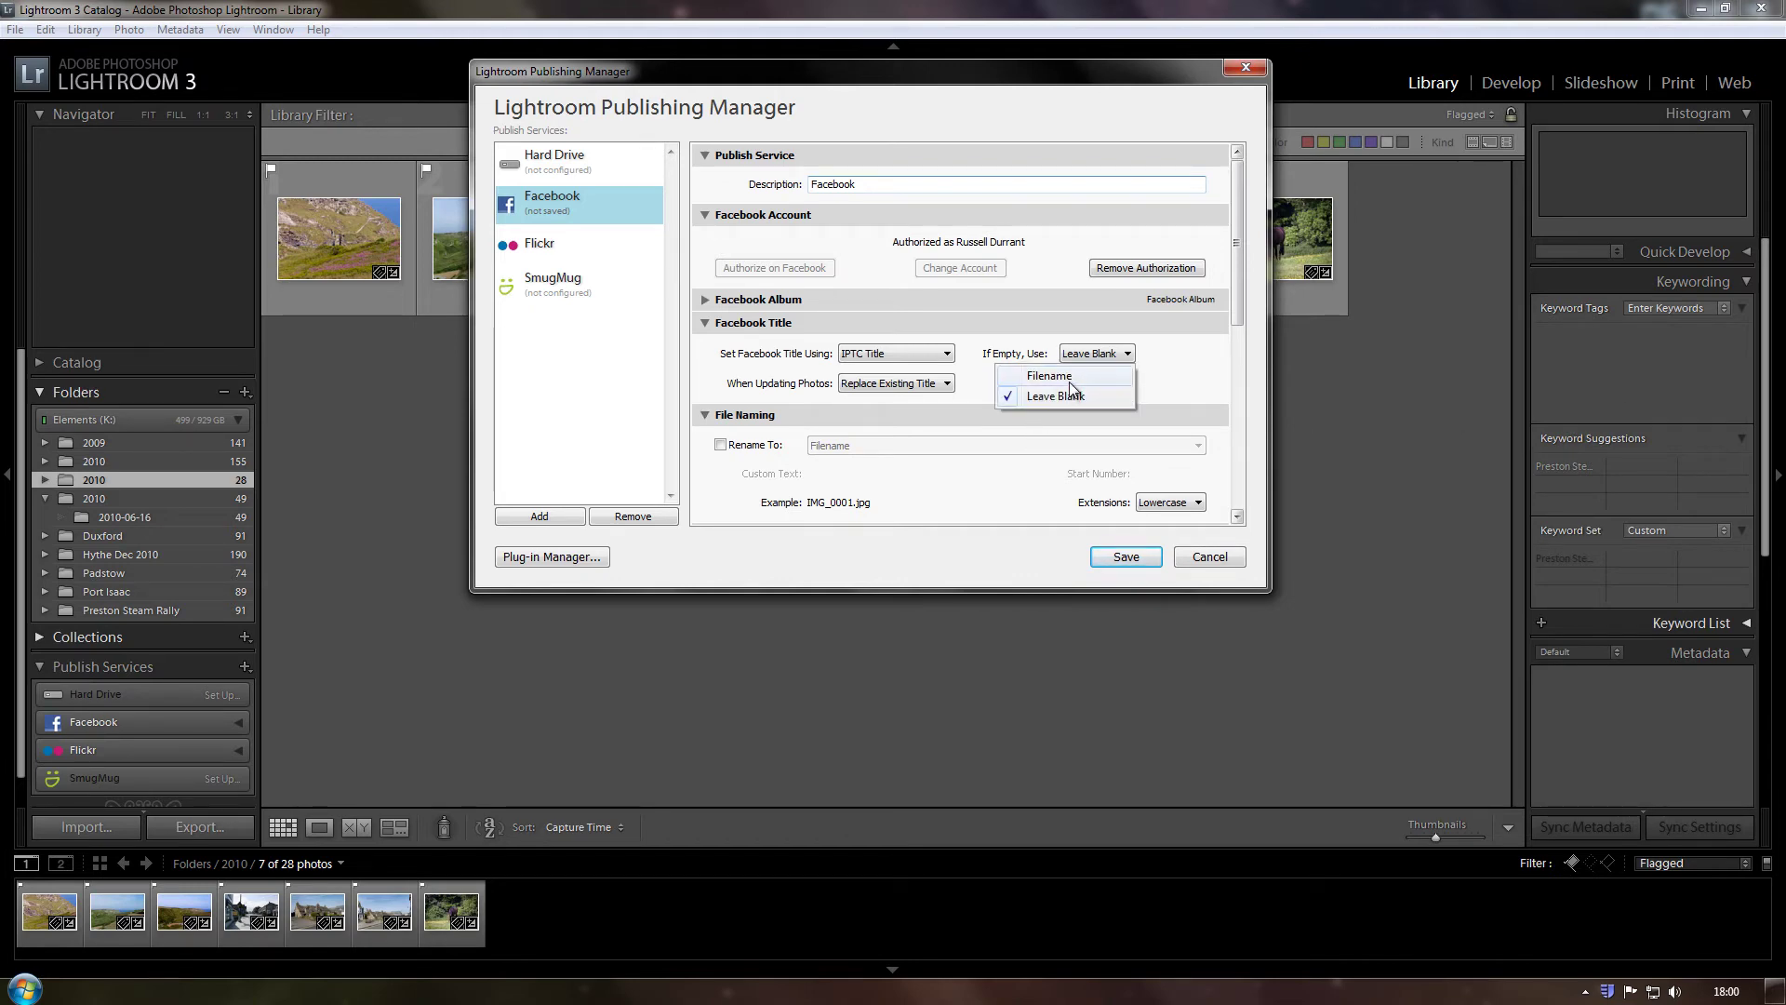
pyautogui.click(1068, 380)
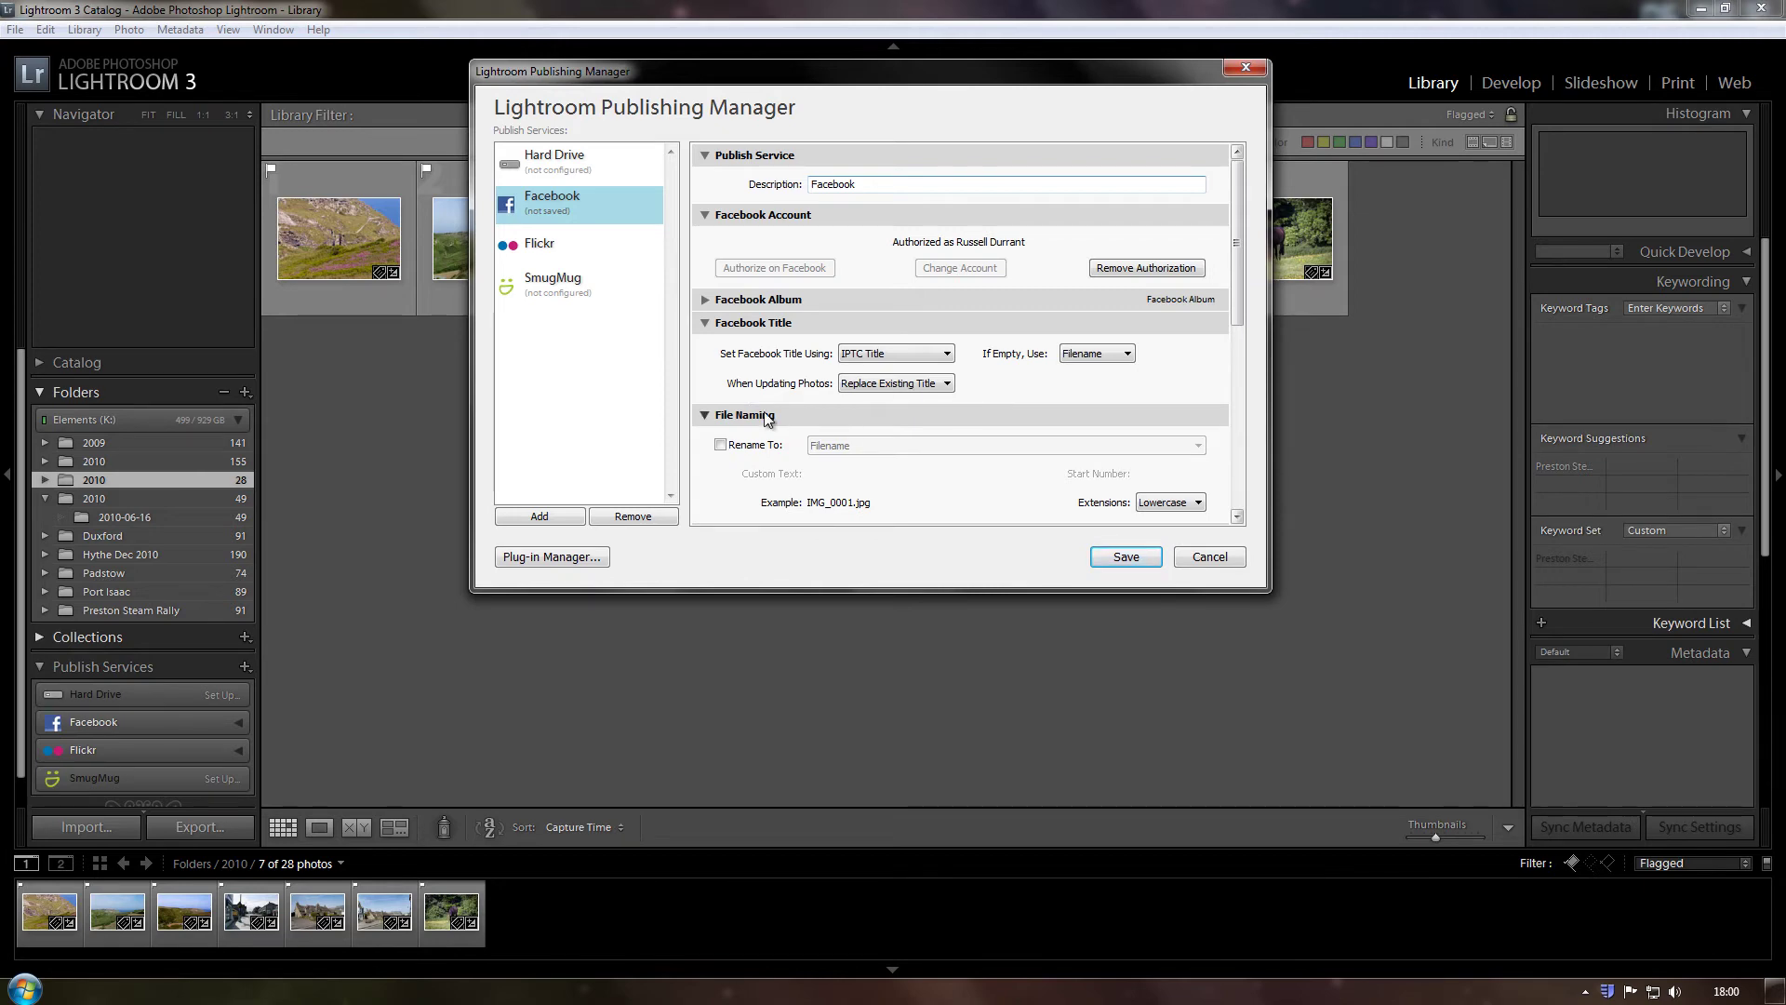
# - Keep Replace Existing Title as the behaviour when updating photos
pyautogui.click(881, 389)
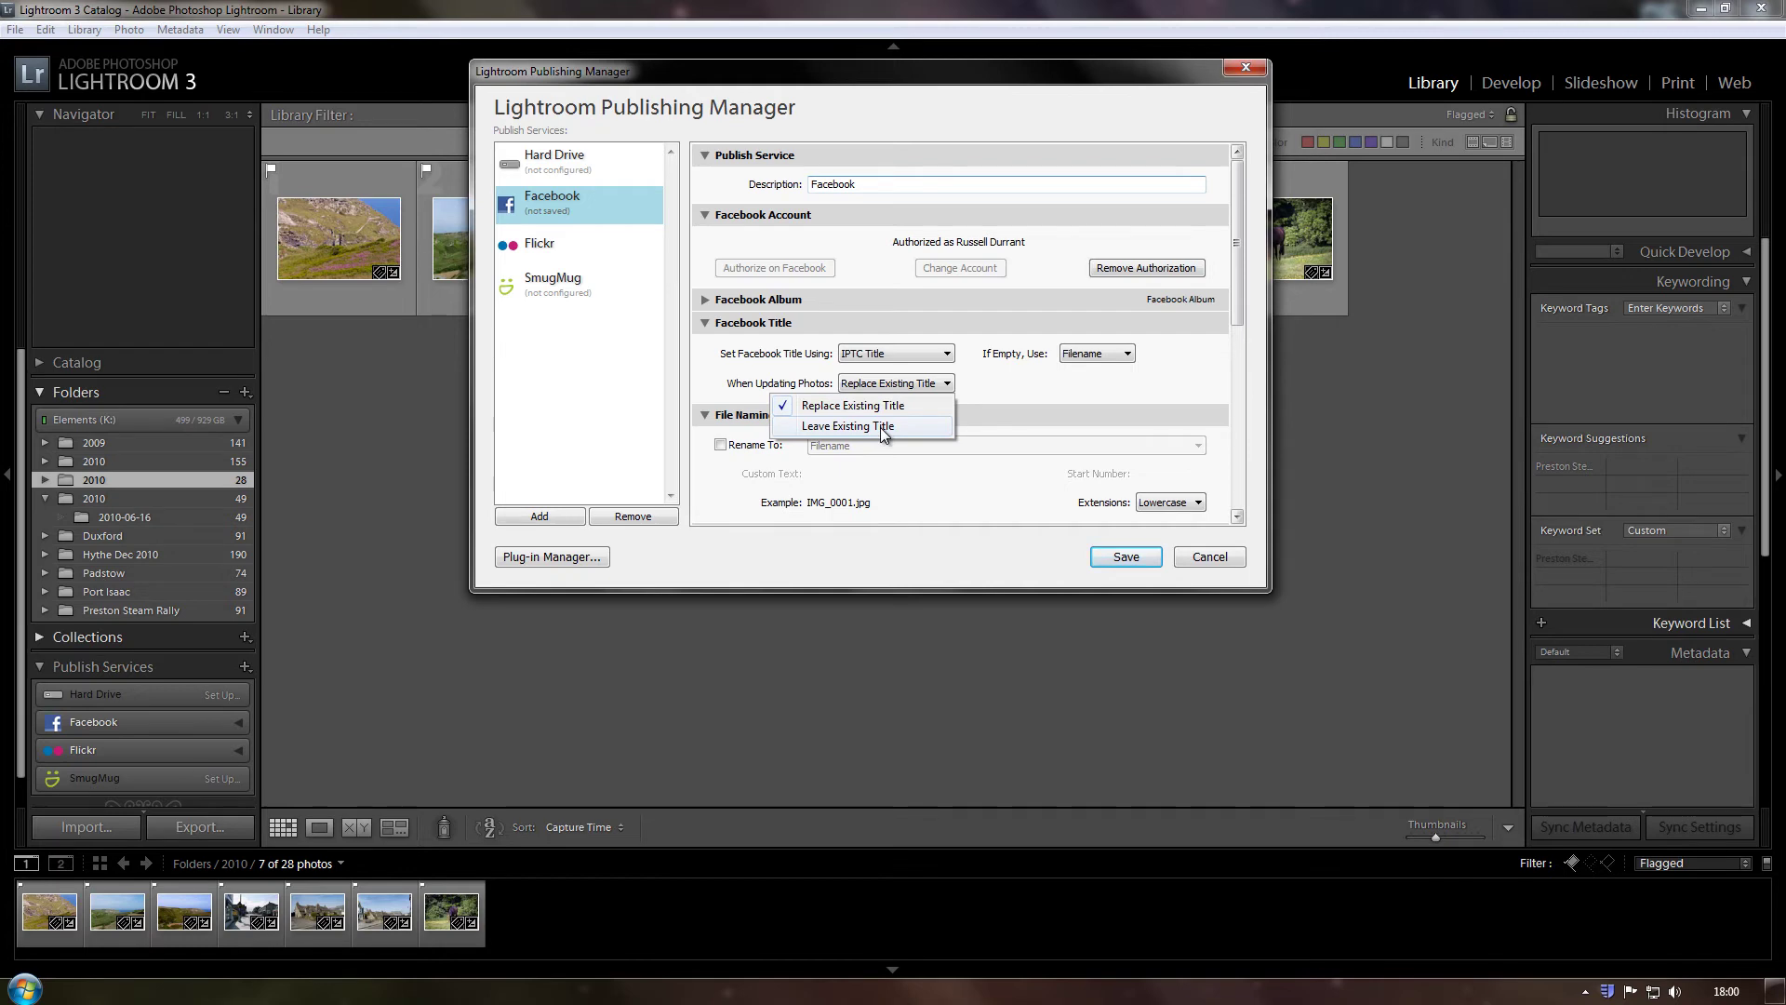
pyautogui.click(1026, 375)
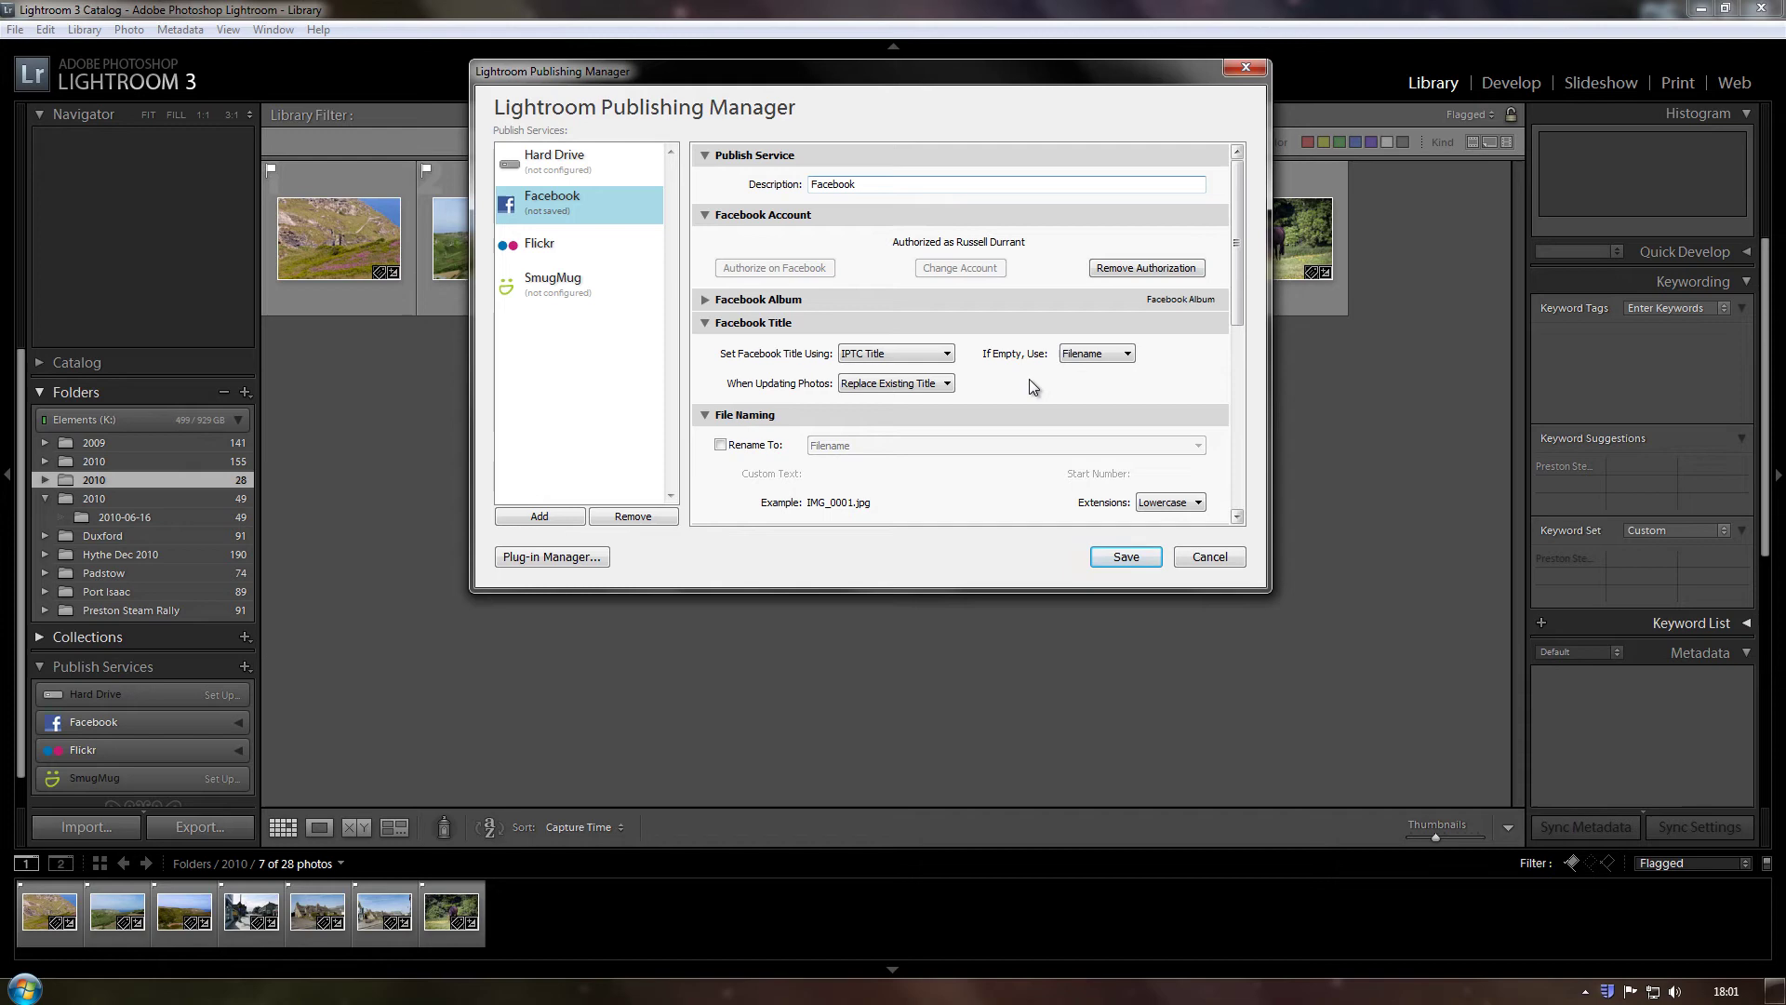
pyautogui.click(913, 383)
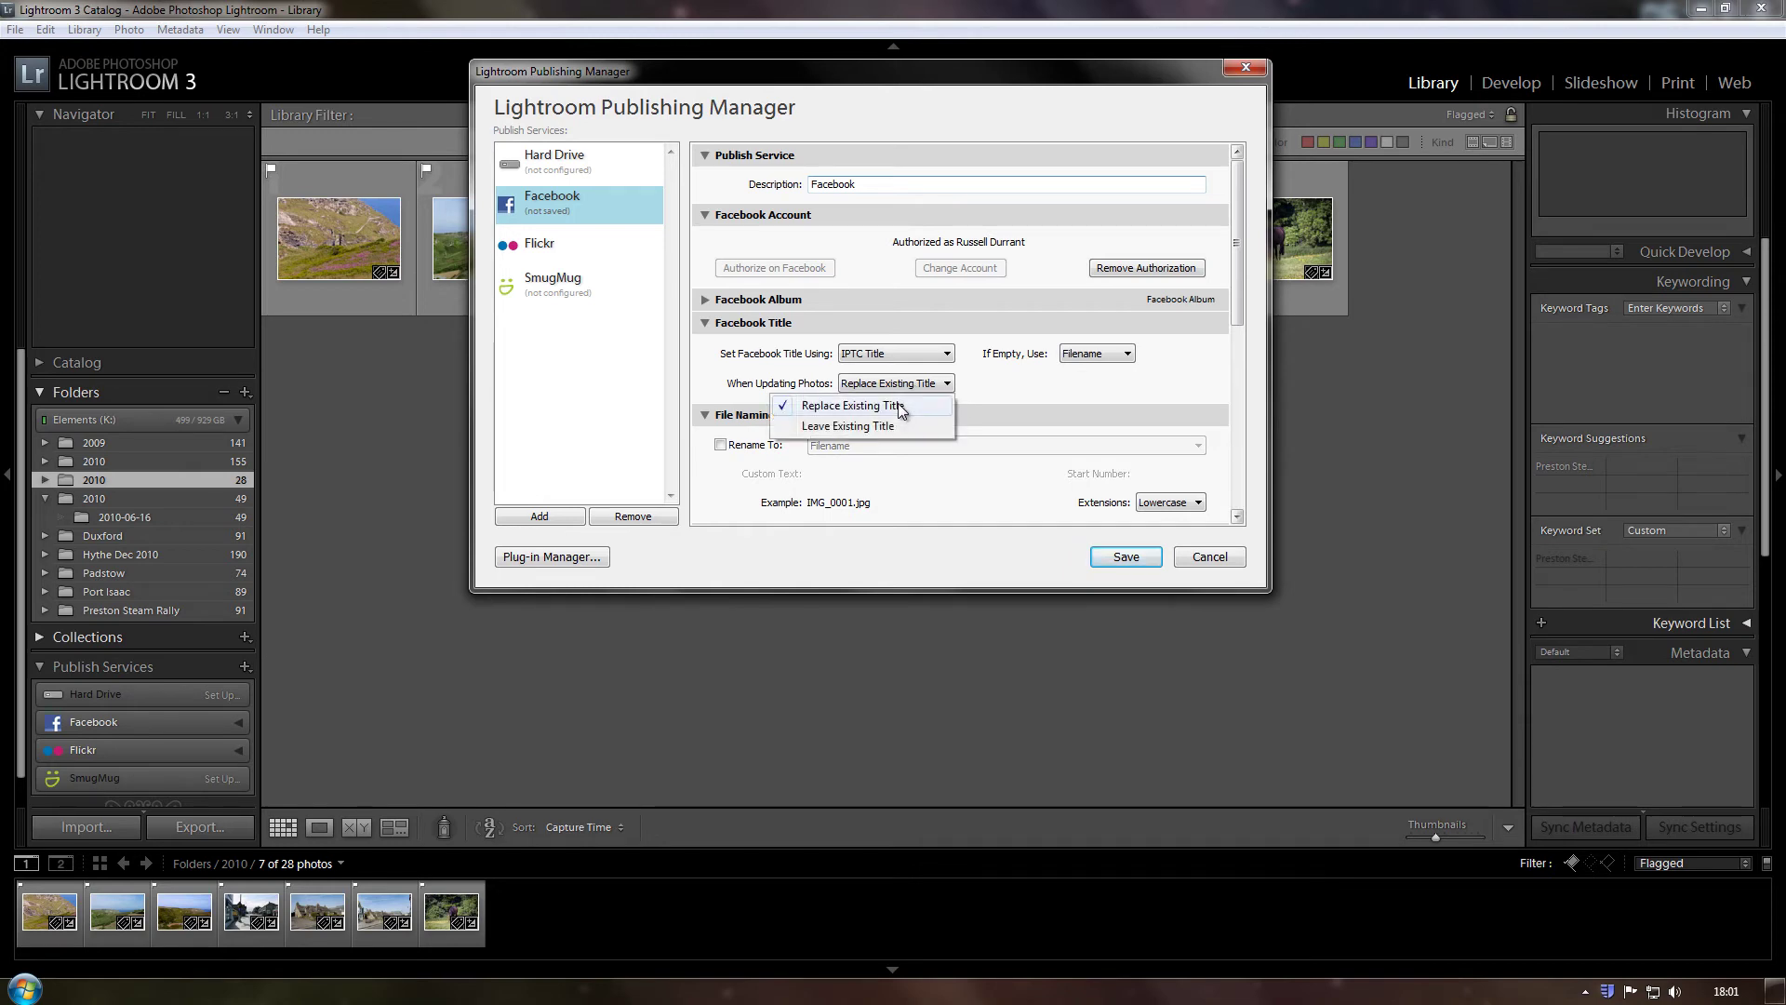
pyautogui.click(884, 405)
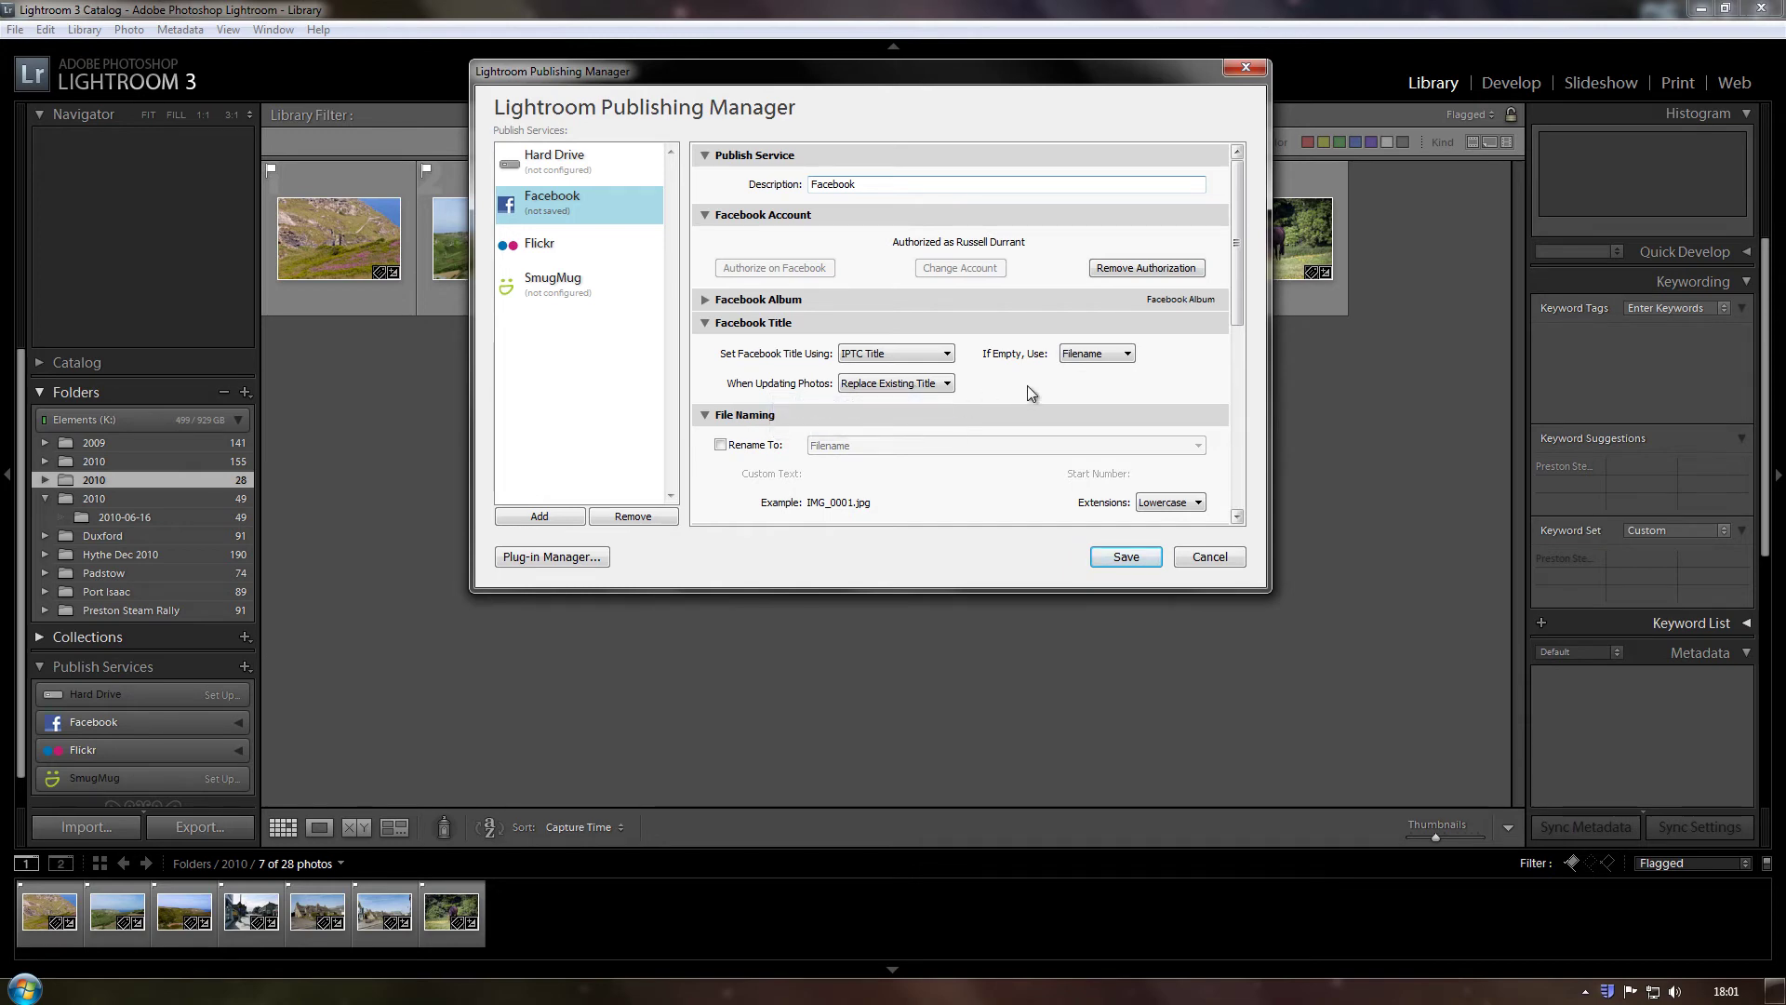
# - Leave Rename To unchecked in File Naming so published photos keep their original names
pyautogui.click(707, 324)
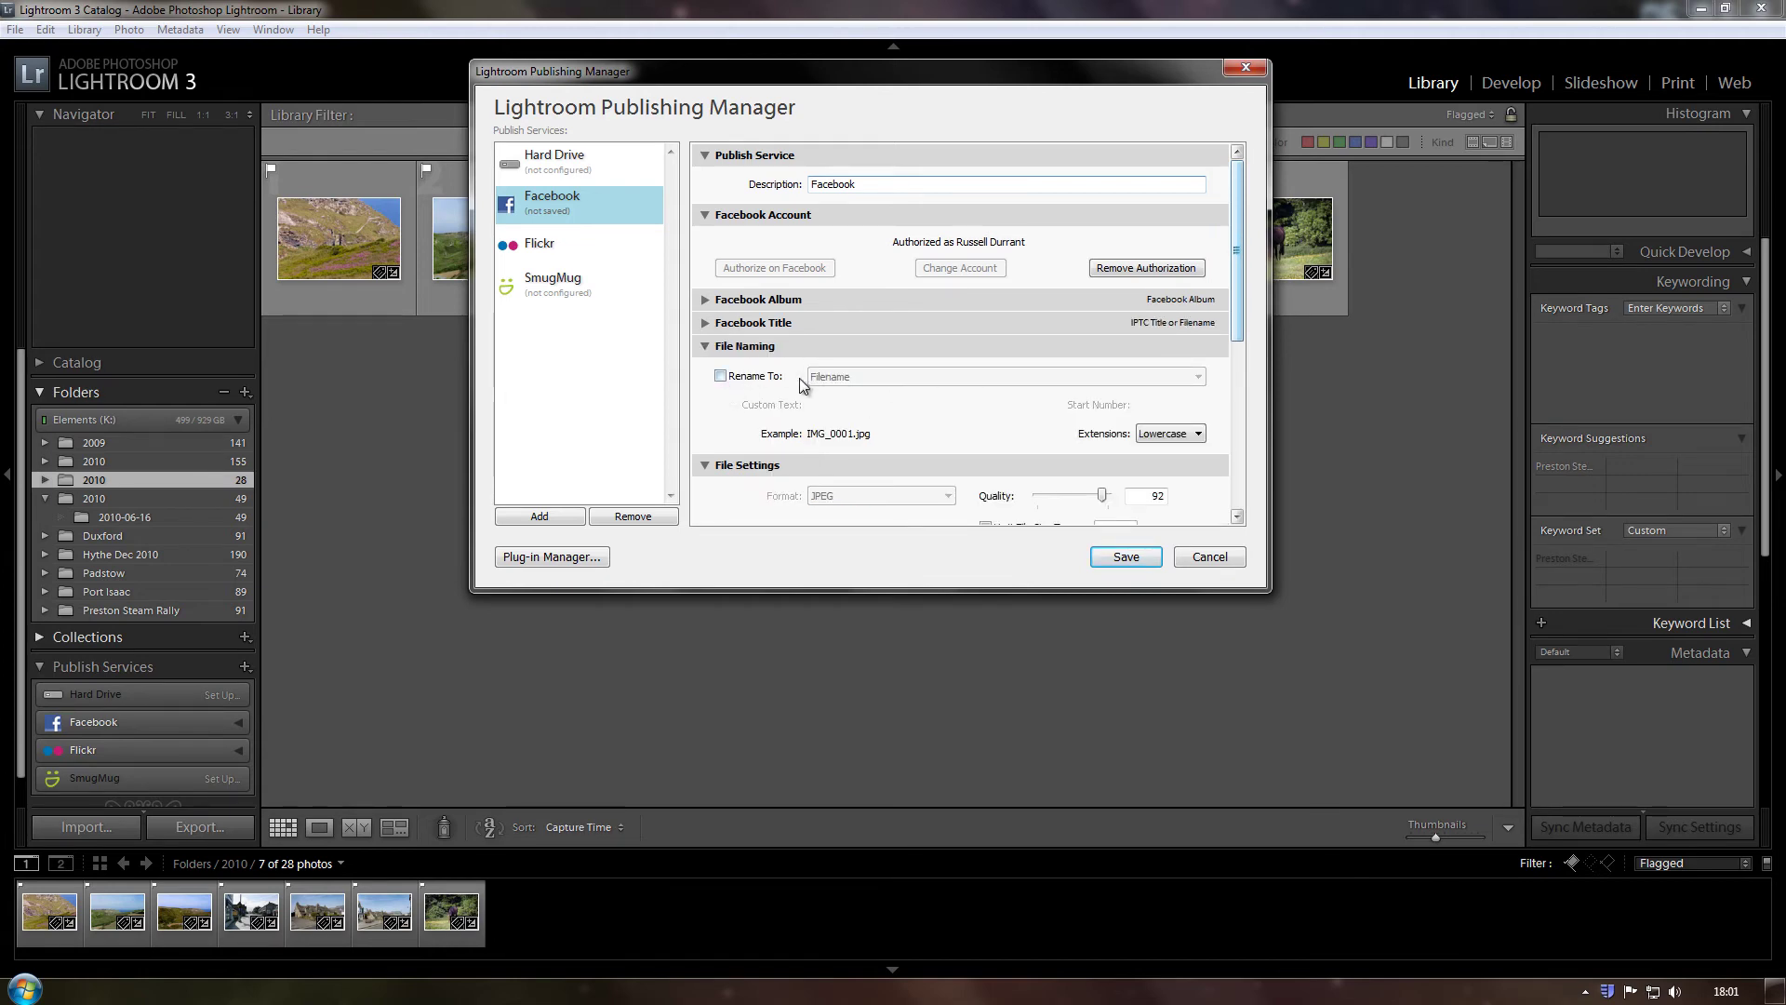
pyautogui.click(720, 376)
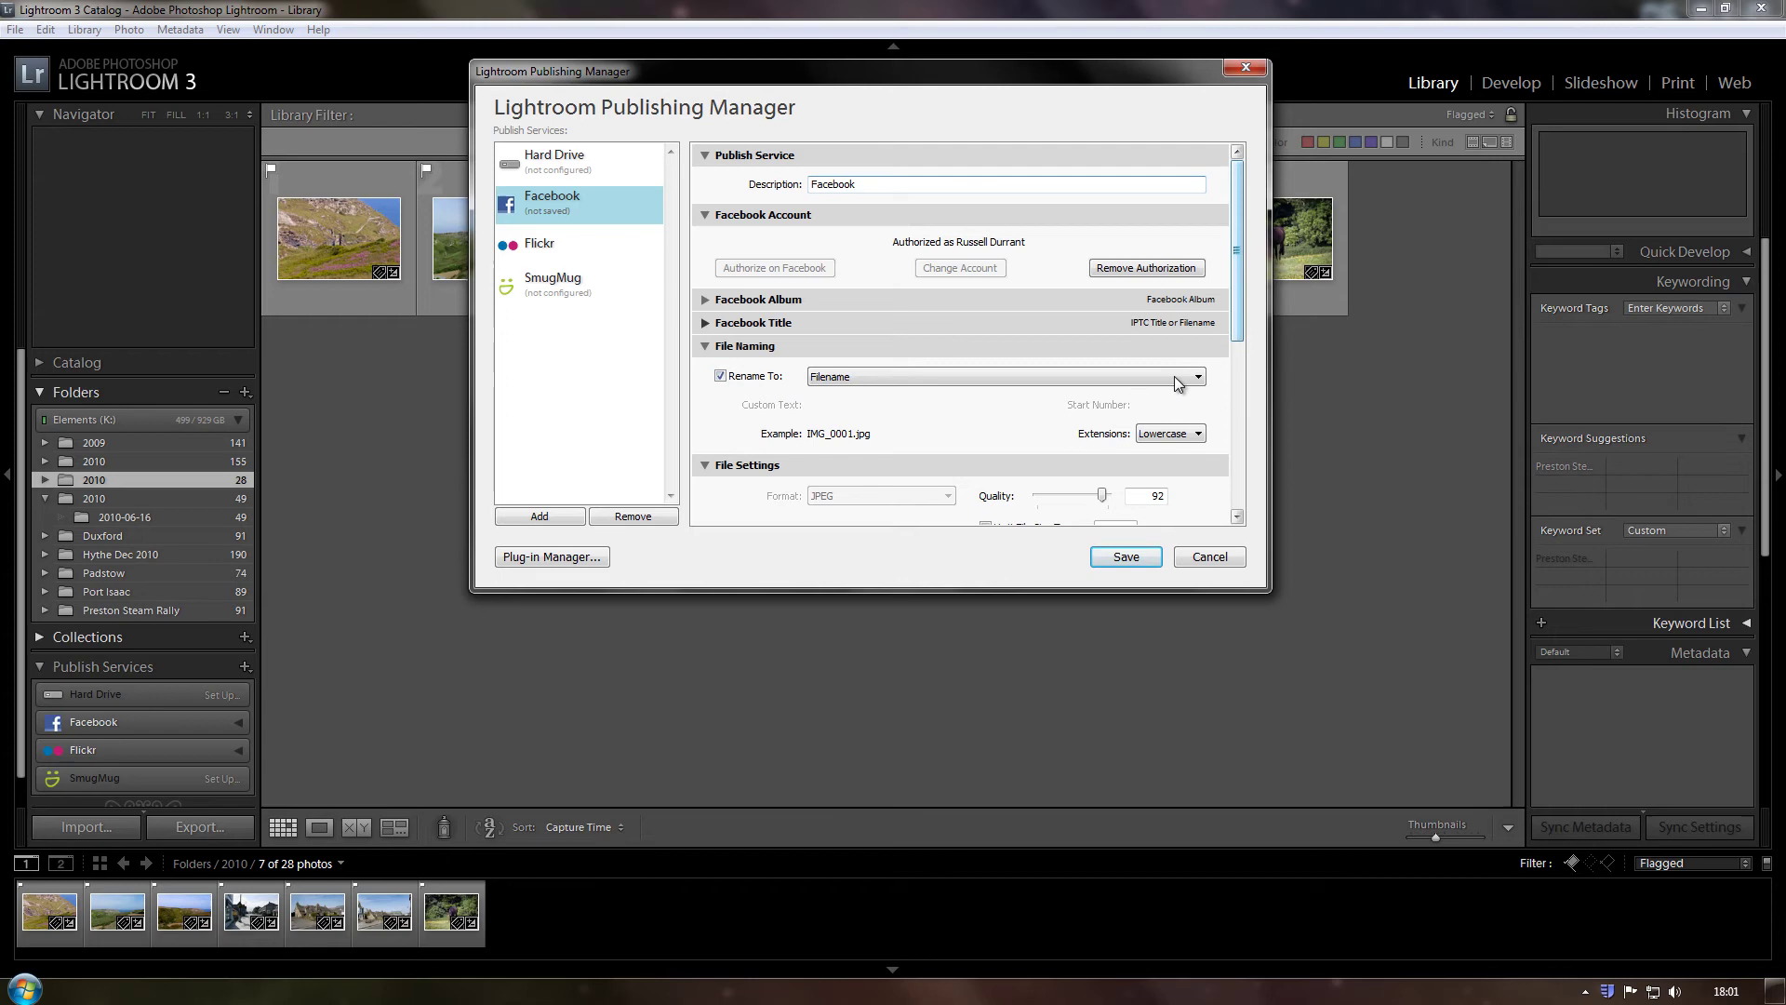
pyautogui.click(1174, 377)
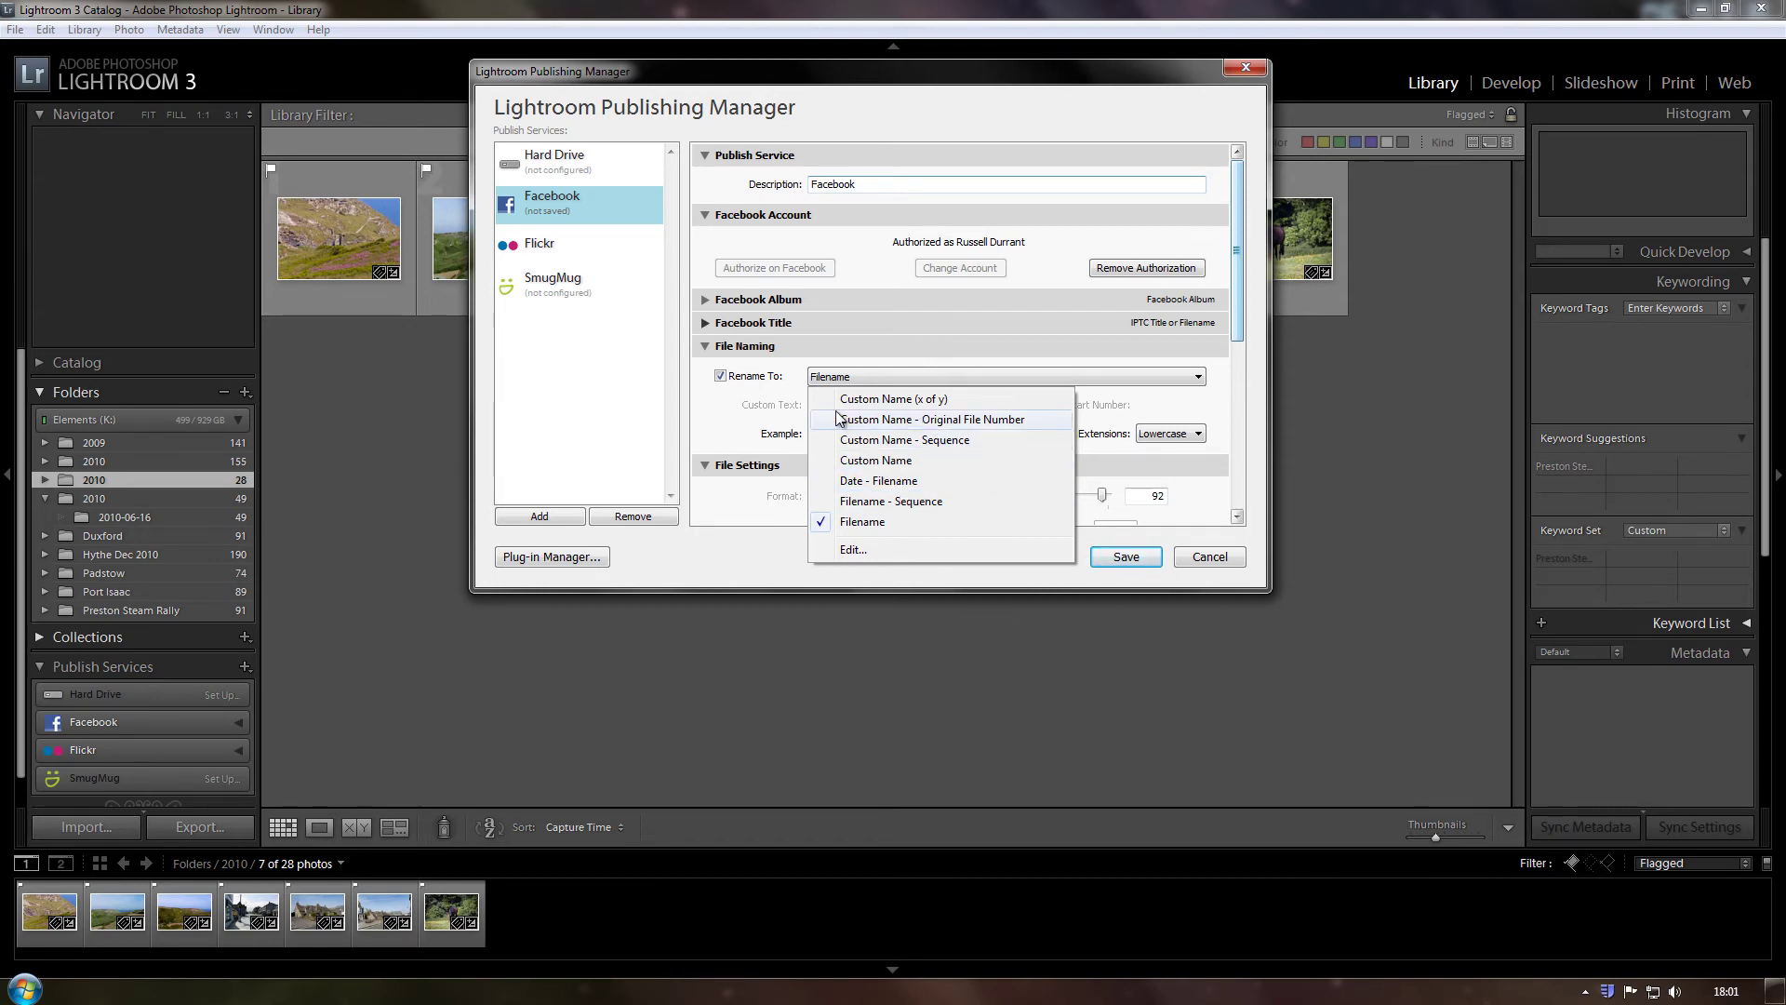
pyautogui.click(1133, 406)
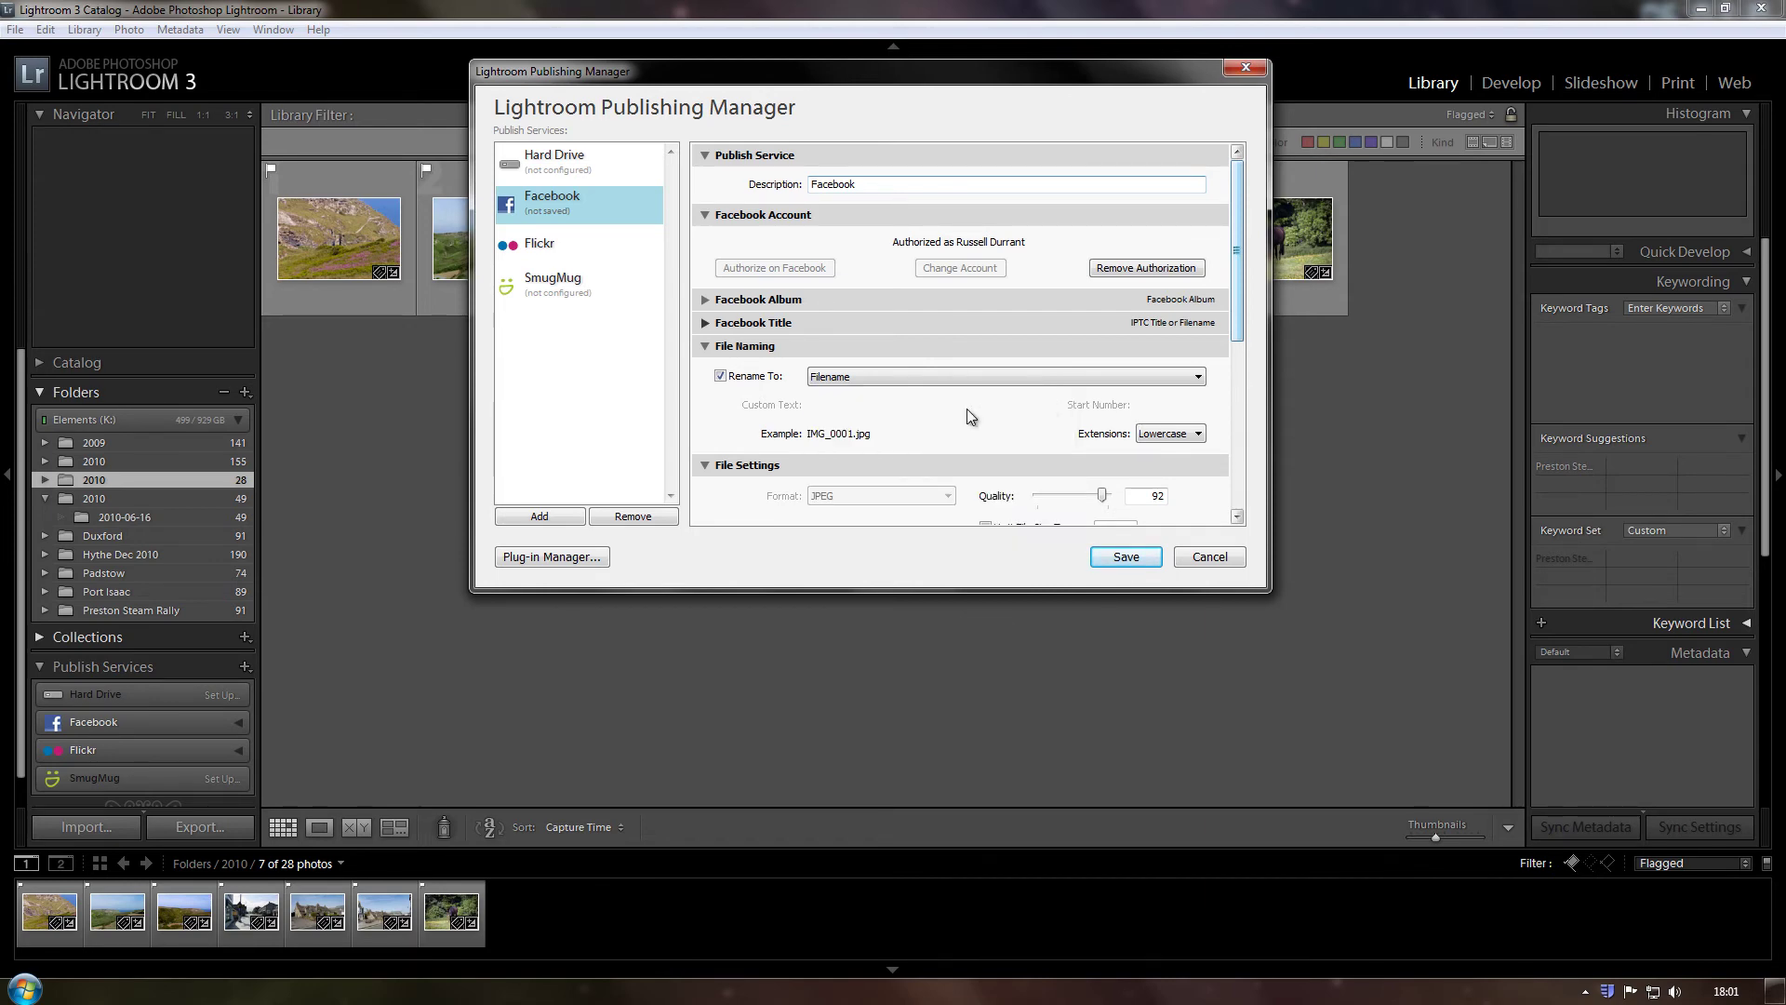
pyautogui.click(721, 376)
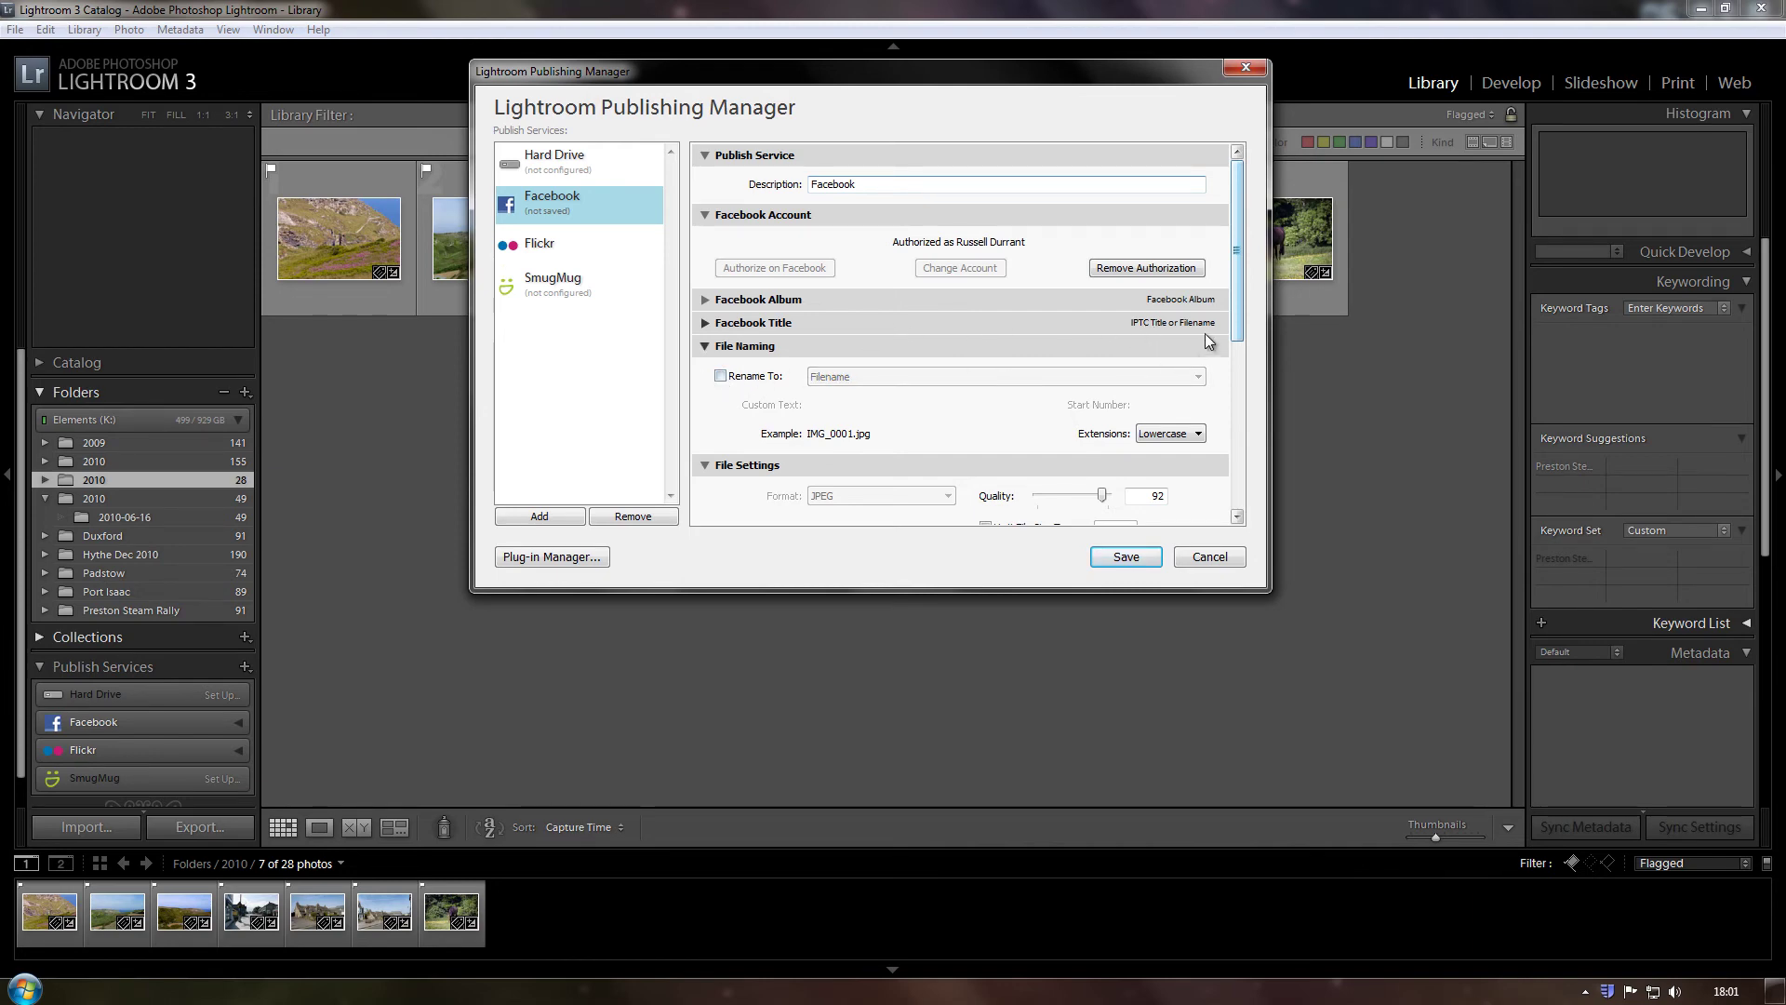
# - Set the JPEG Quality in File Settings to 60
pyautogui.click(705, 346)
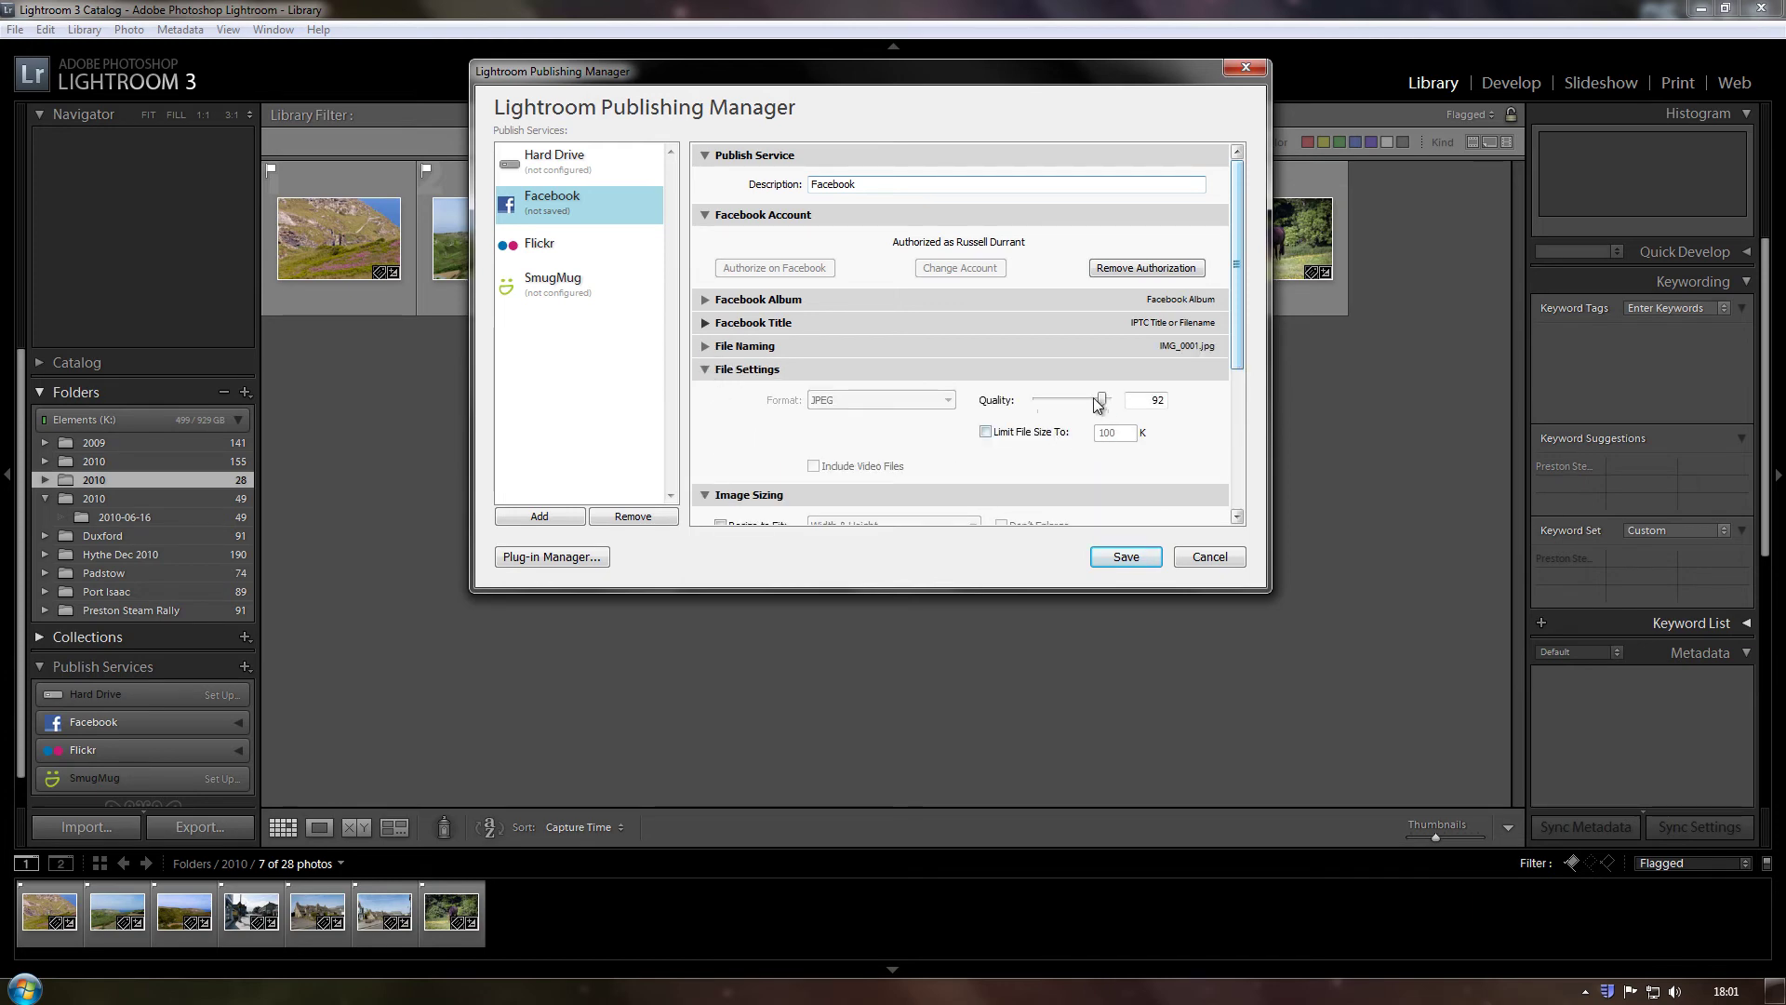
pyautogui.moveTo(1100, 401); pyautogui.dragTo(1090, 401)
pyautogui.click(1155, 400)
pyautogui.write('60')
pyautogui.moveTo(1237, 361); pyautogui.dragTo(1235, 419)
pyautogui.click(705, 267)
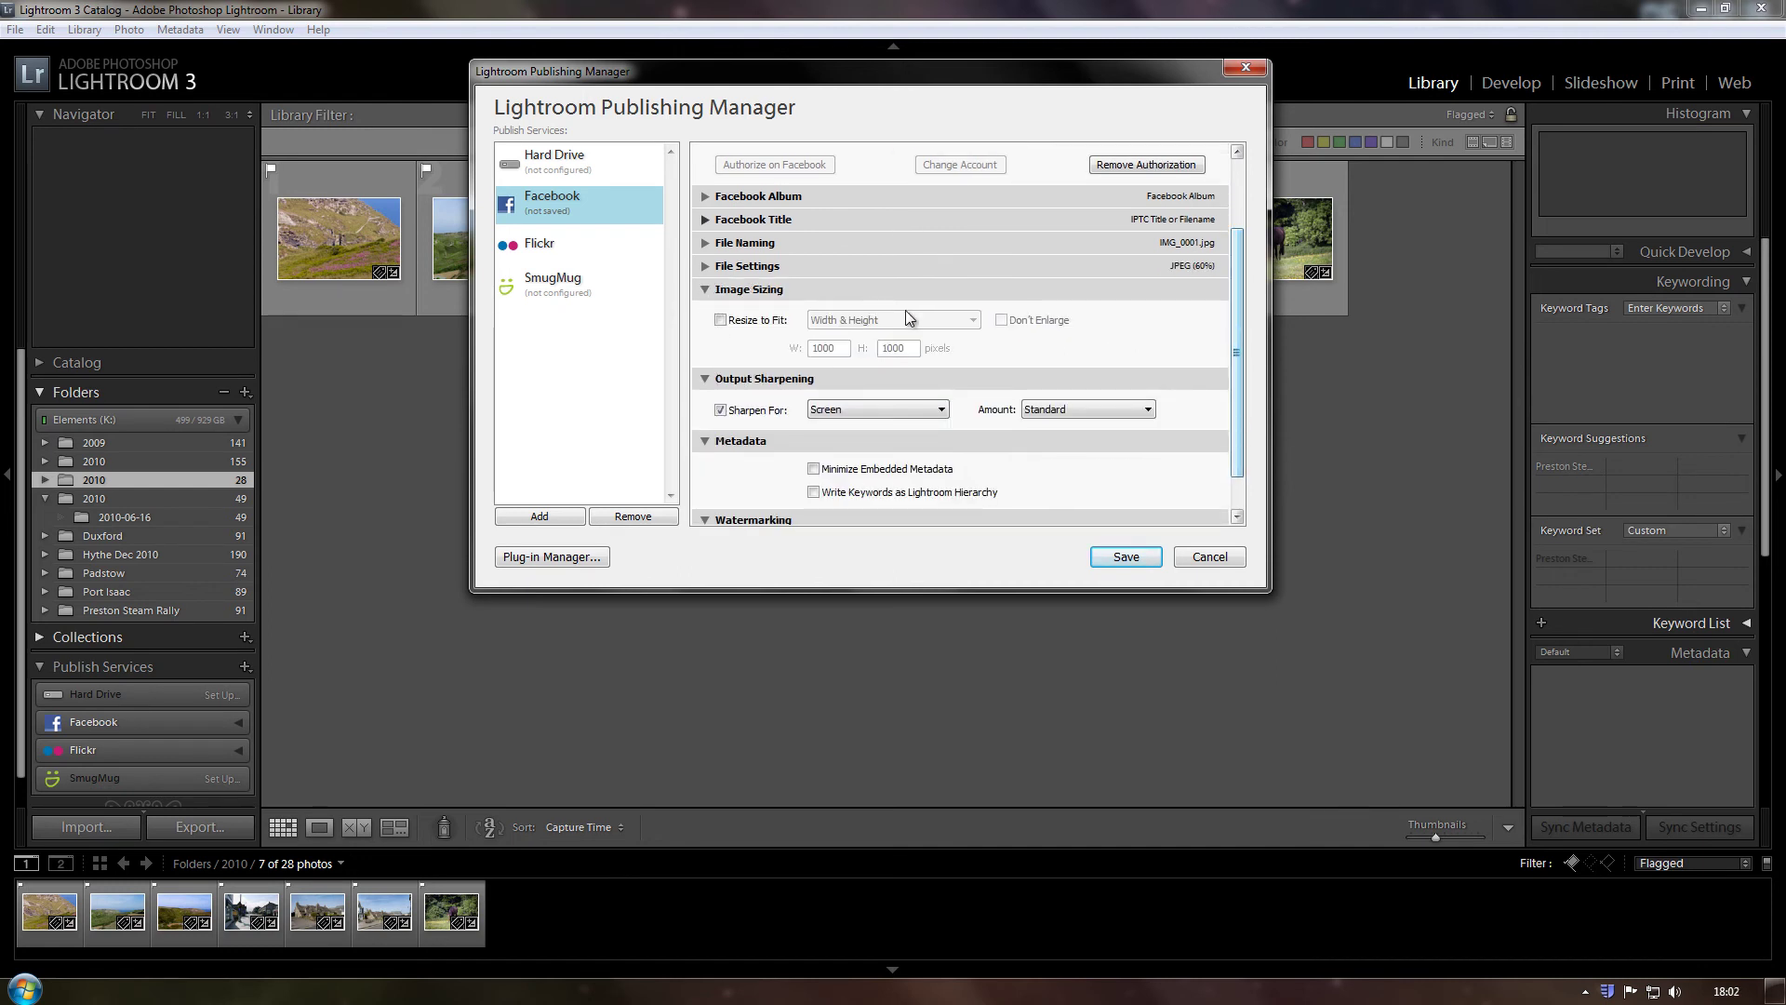
# - Resize uploads to fit 1000 pixels on the Long Edge and set Screen sharpening to High
pyautogui.click(721, 321)
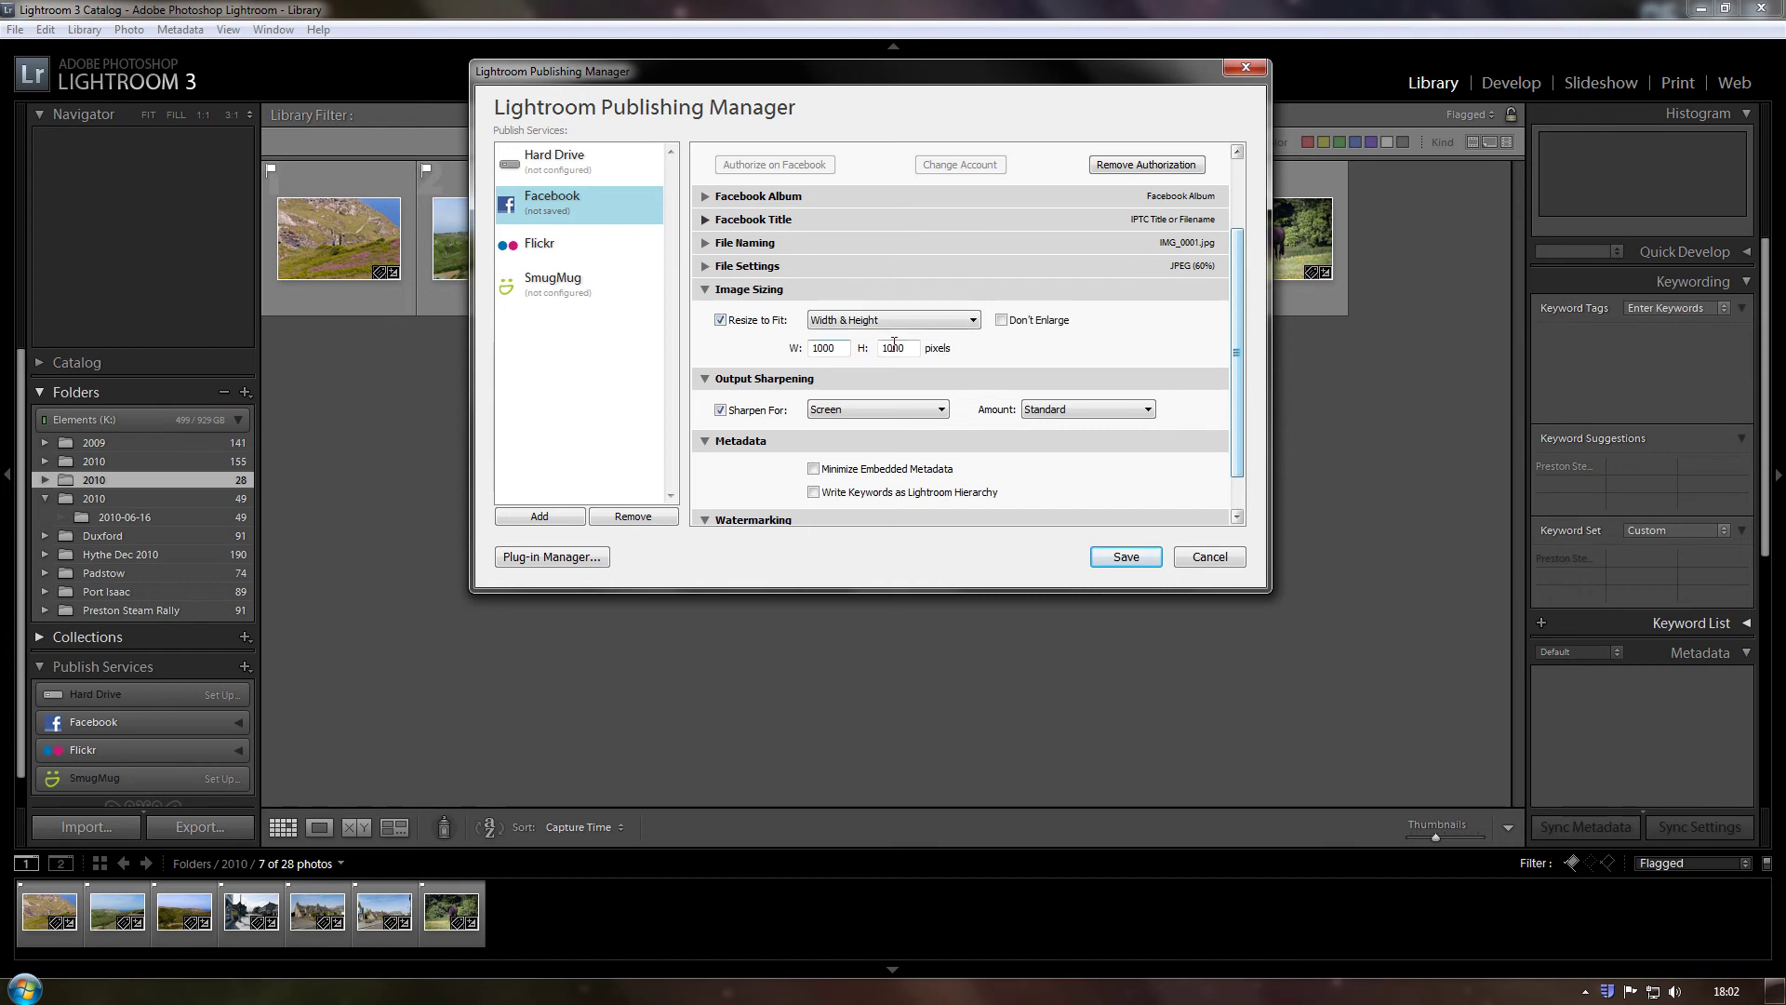
pyautogui.click(917, 321)
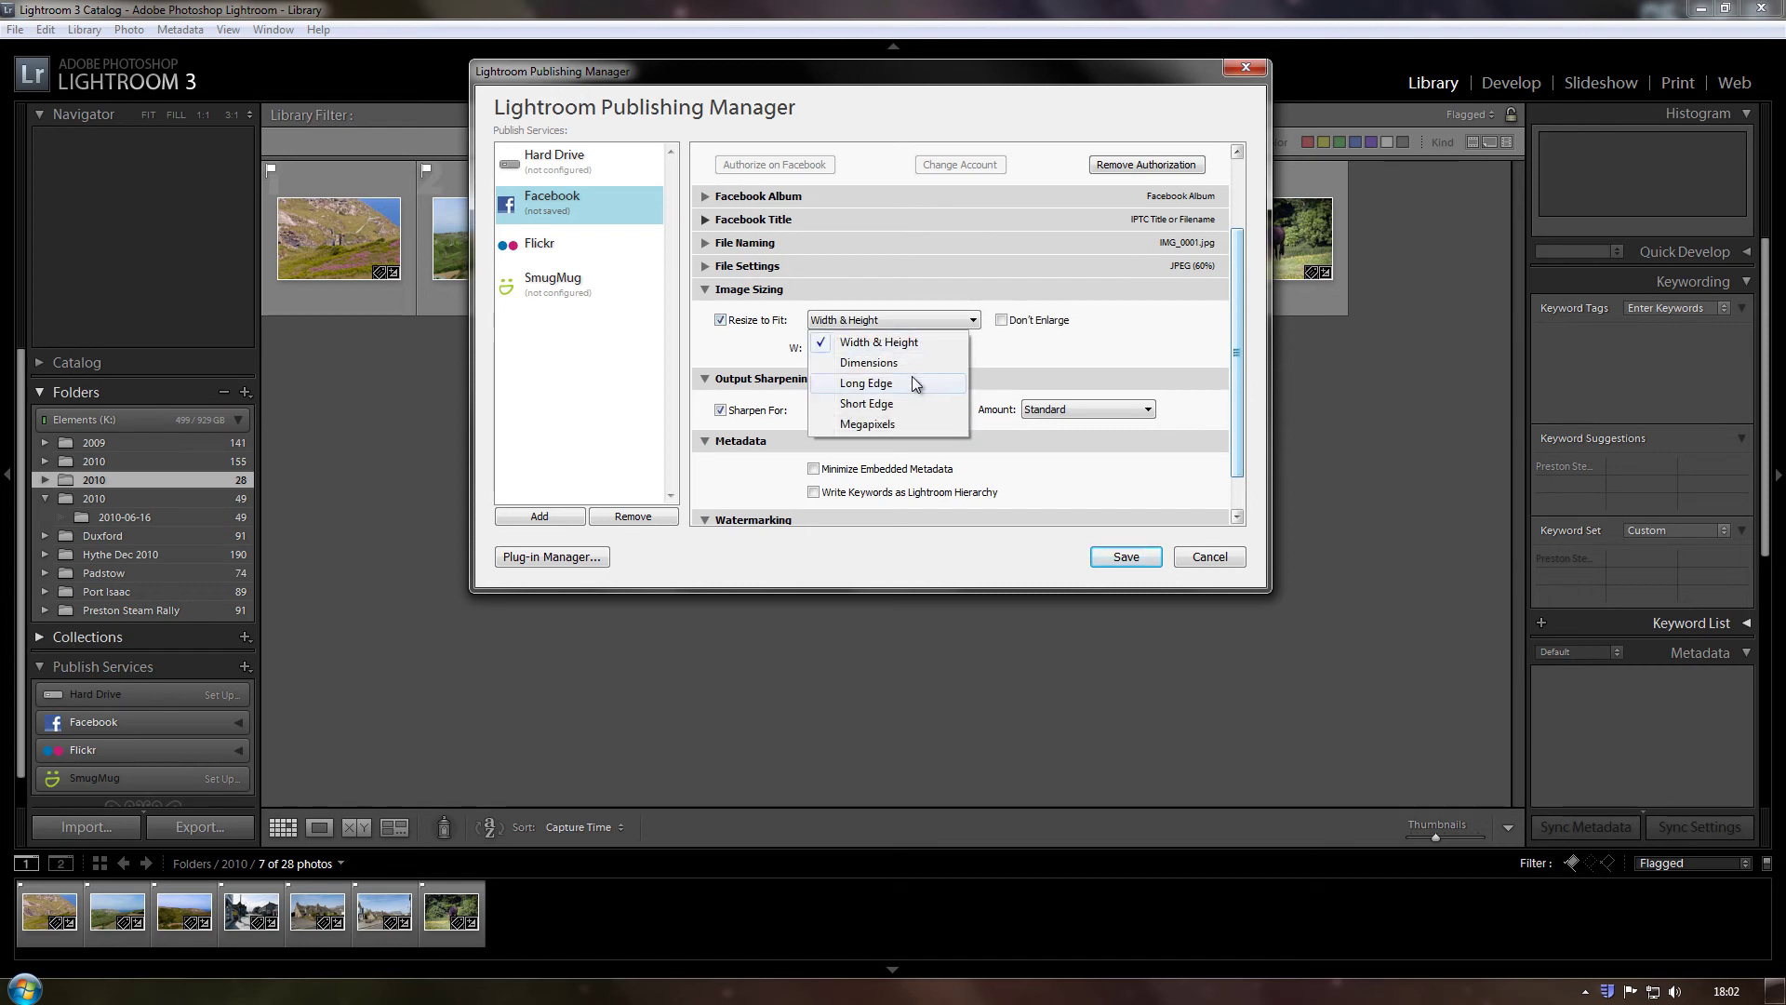
pyautogui.click(911, 376)
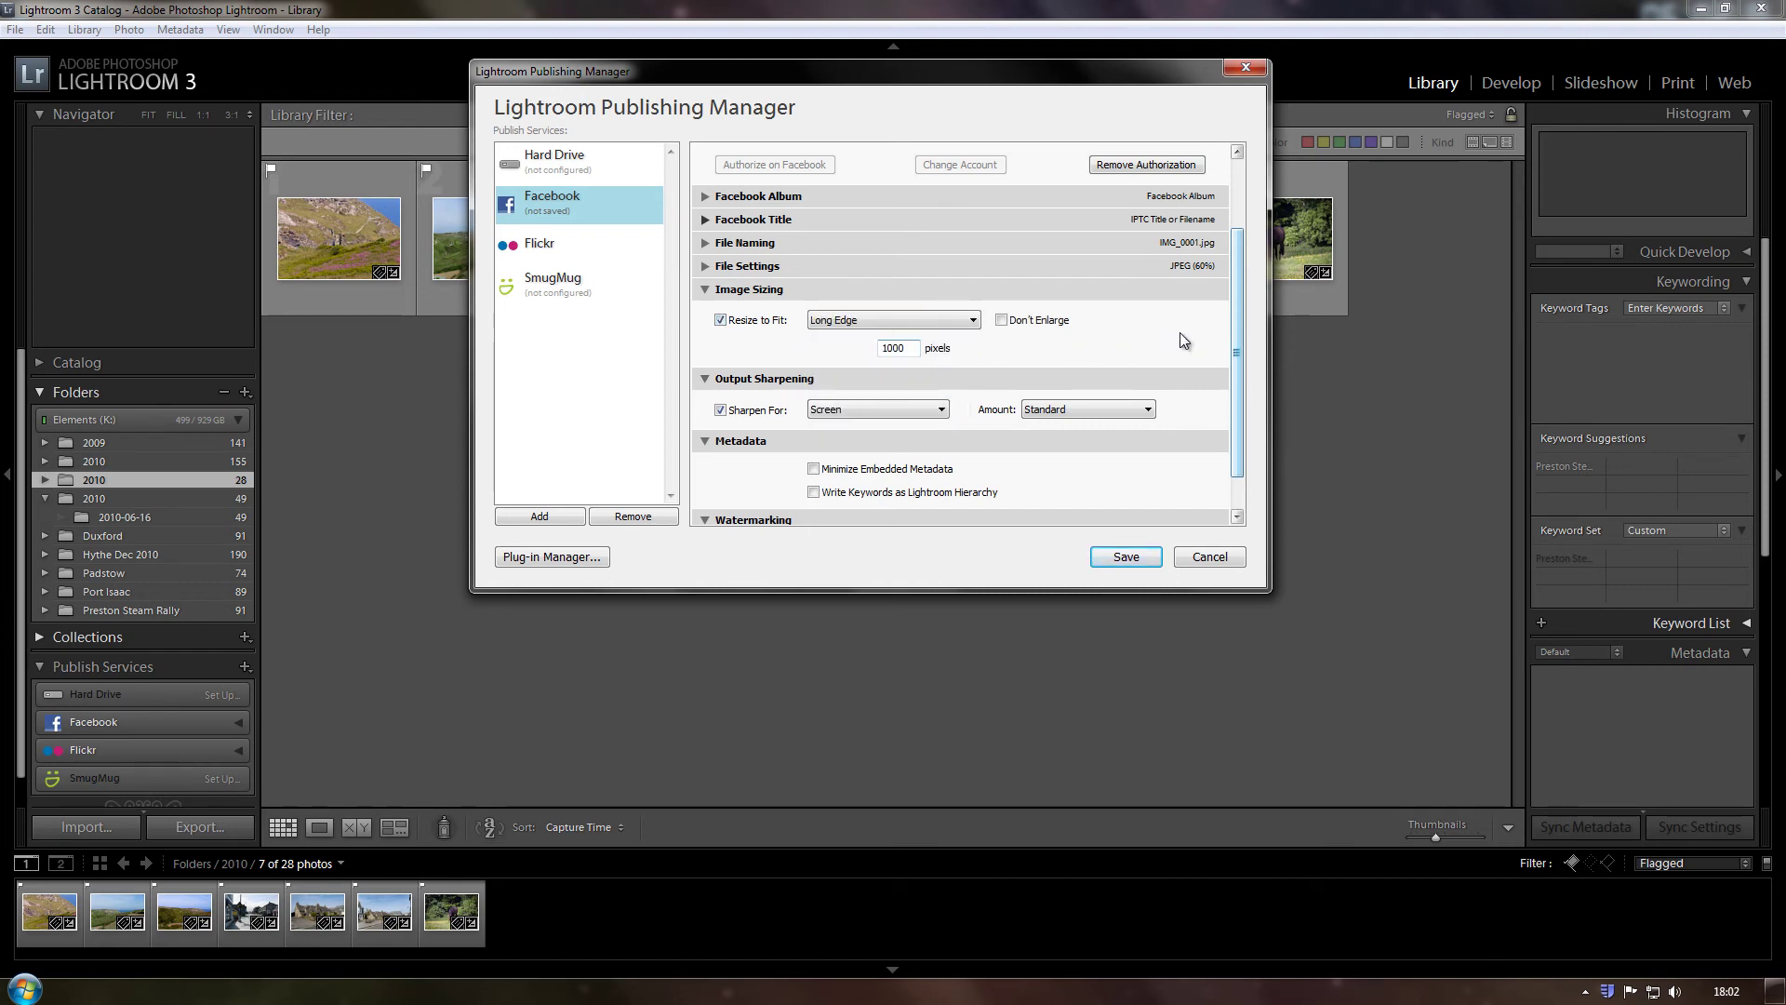
pyautogui.moveTo(1231, 344); pyautogui.dragTo(1225, 375)
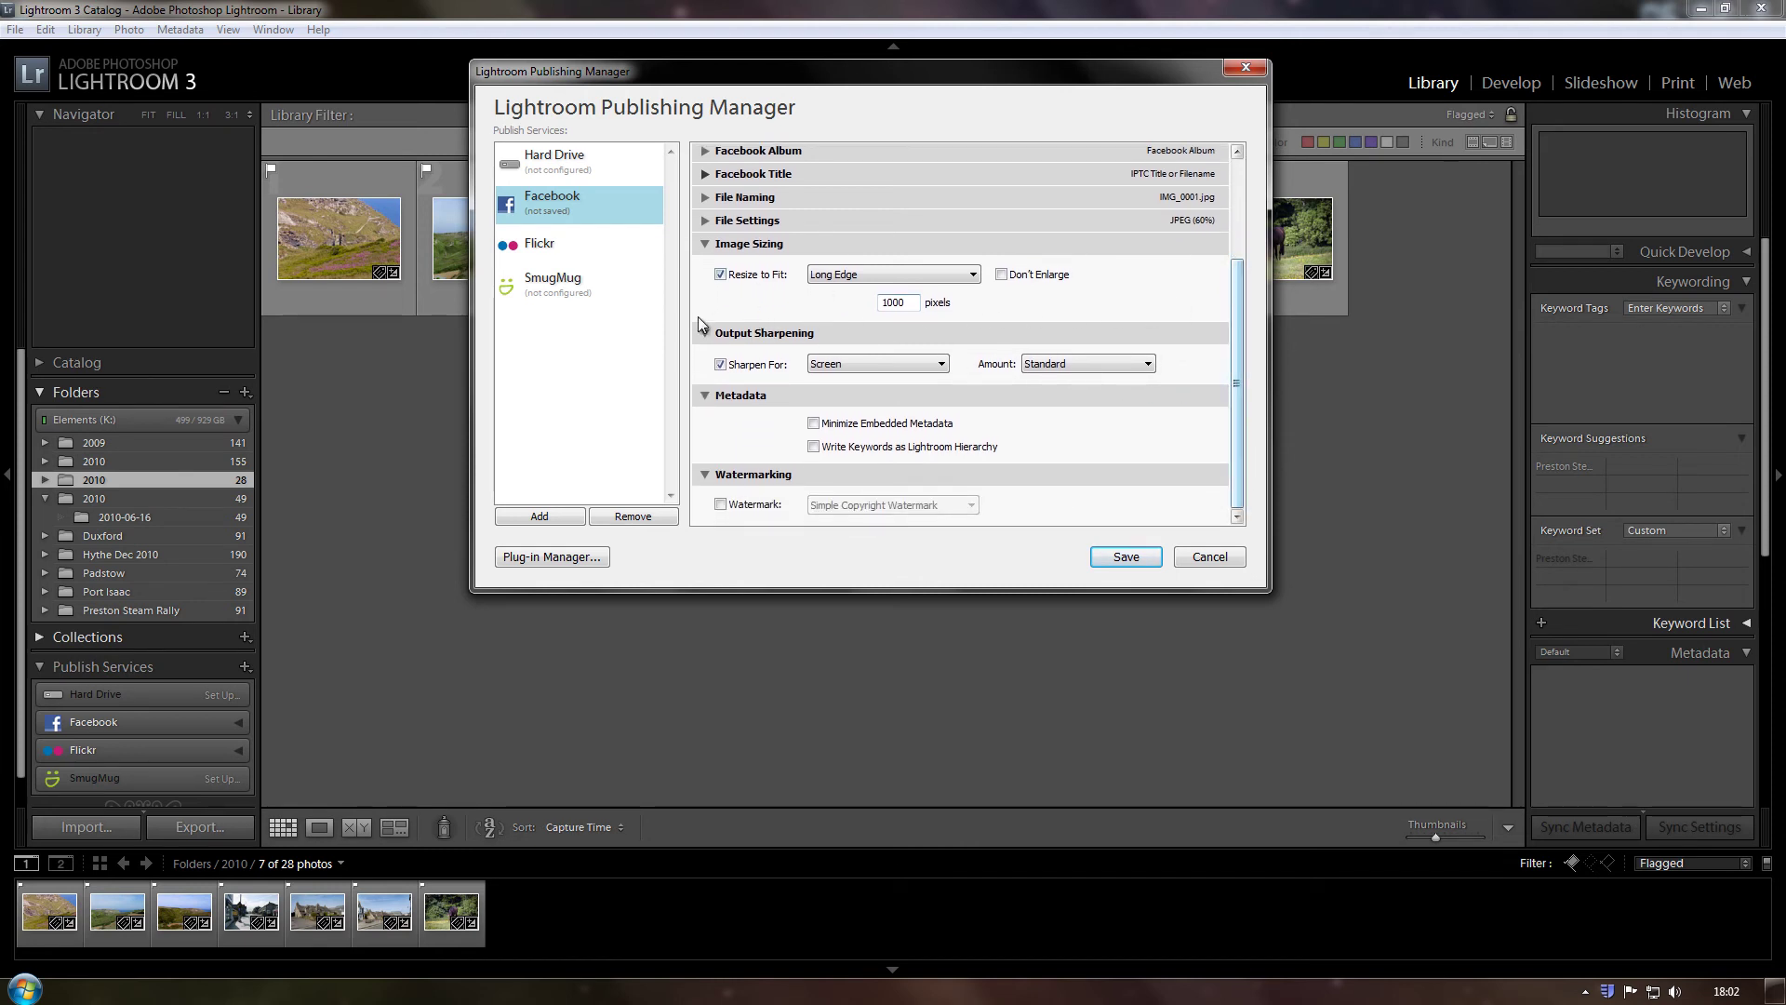
pyautogui.click(705, 246)
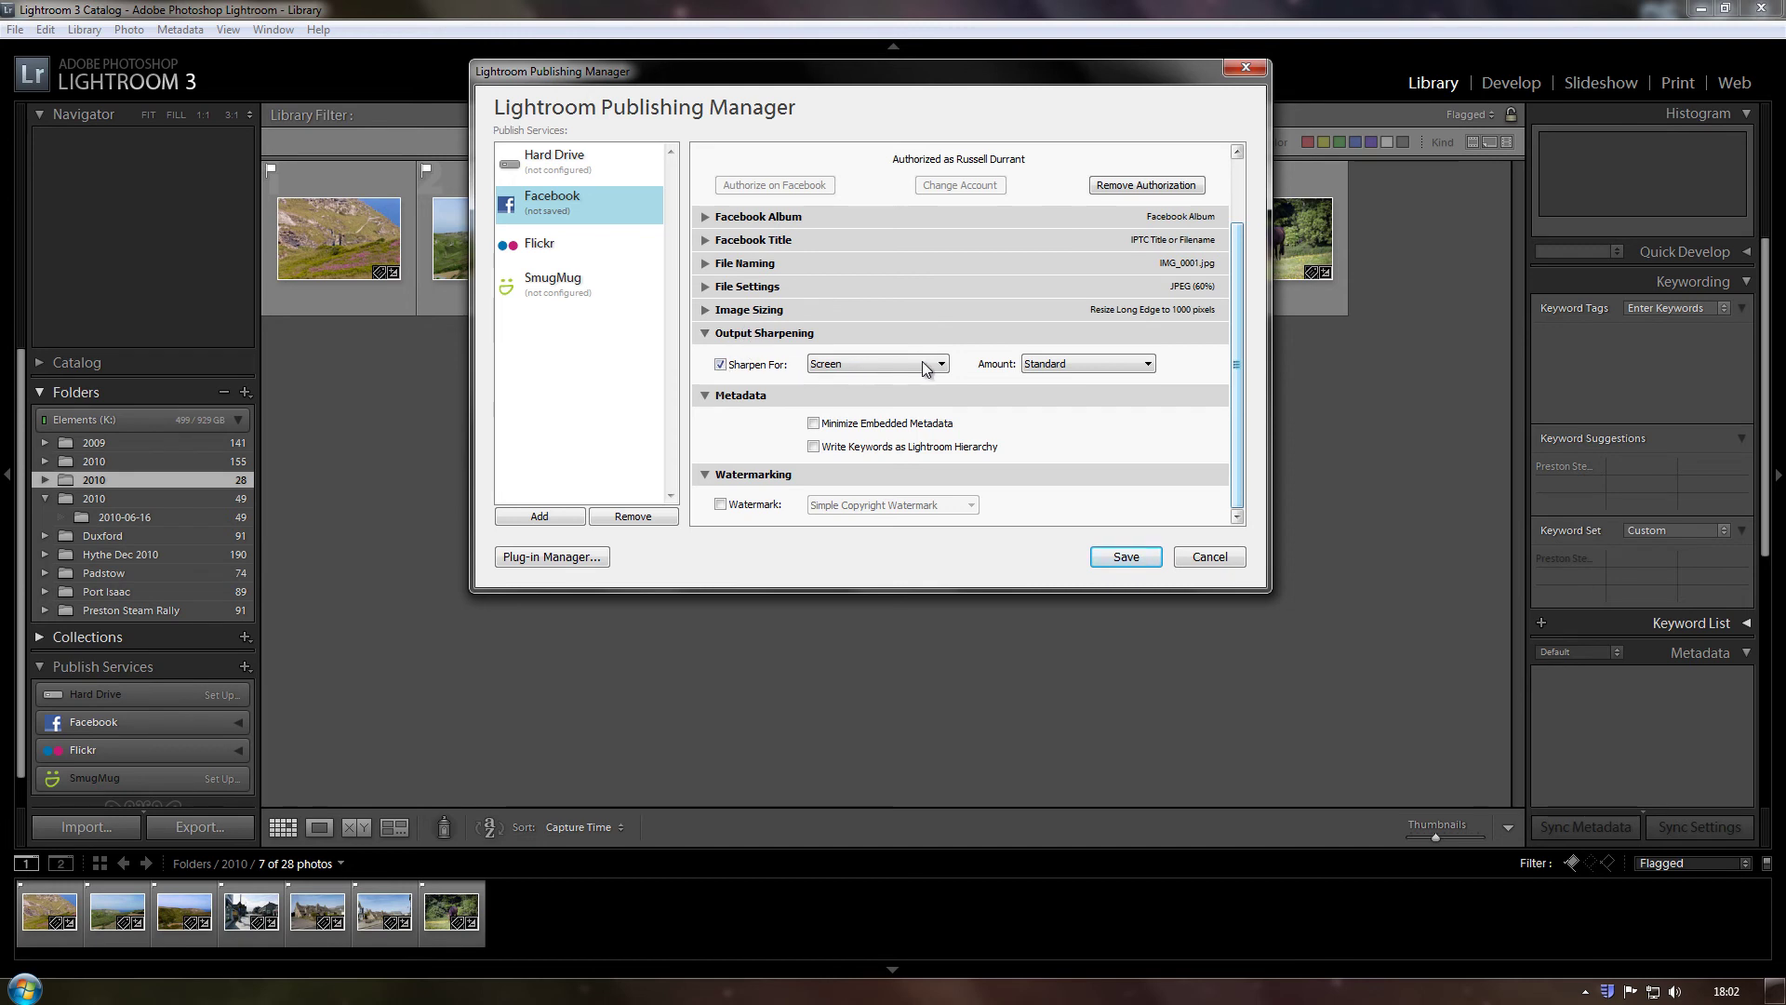
pyautogui.click(1080, 365)
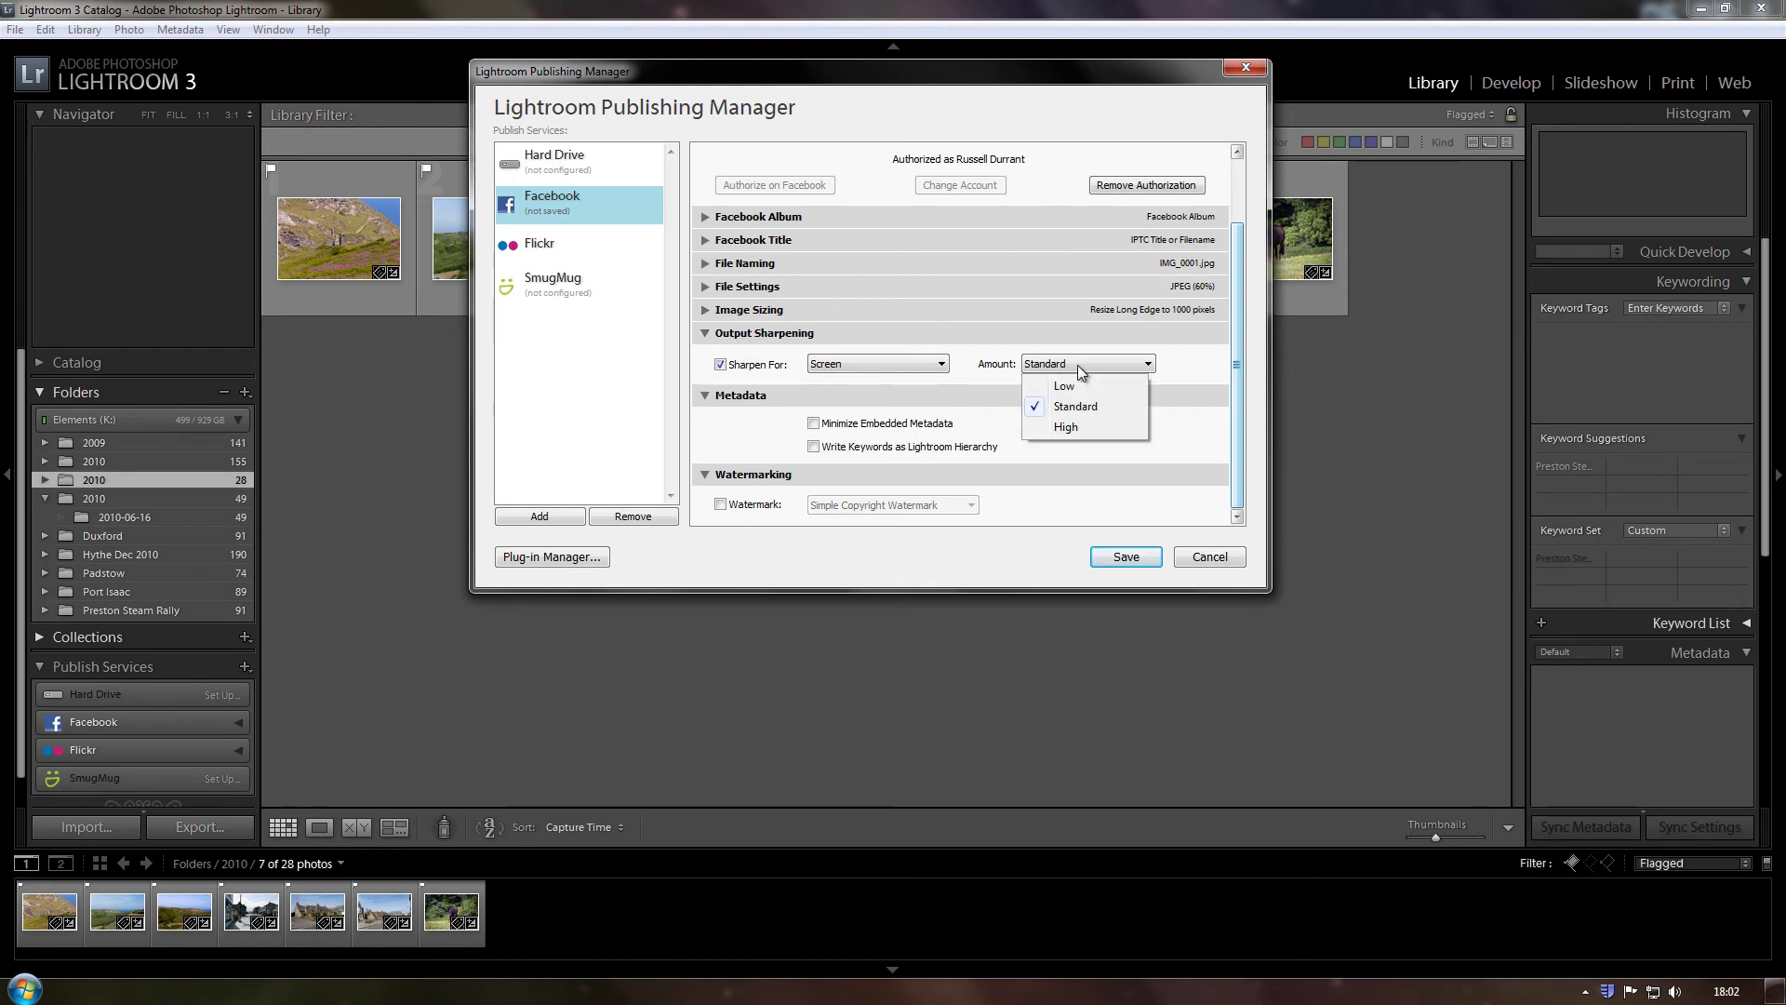
pyautogui.click(1085, 430)
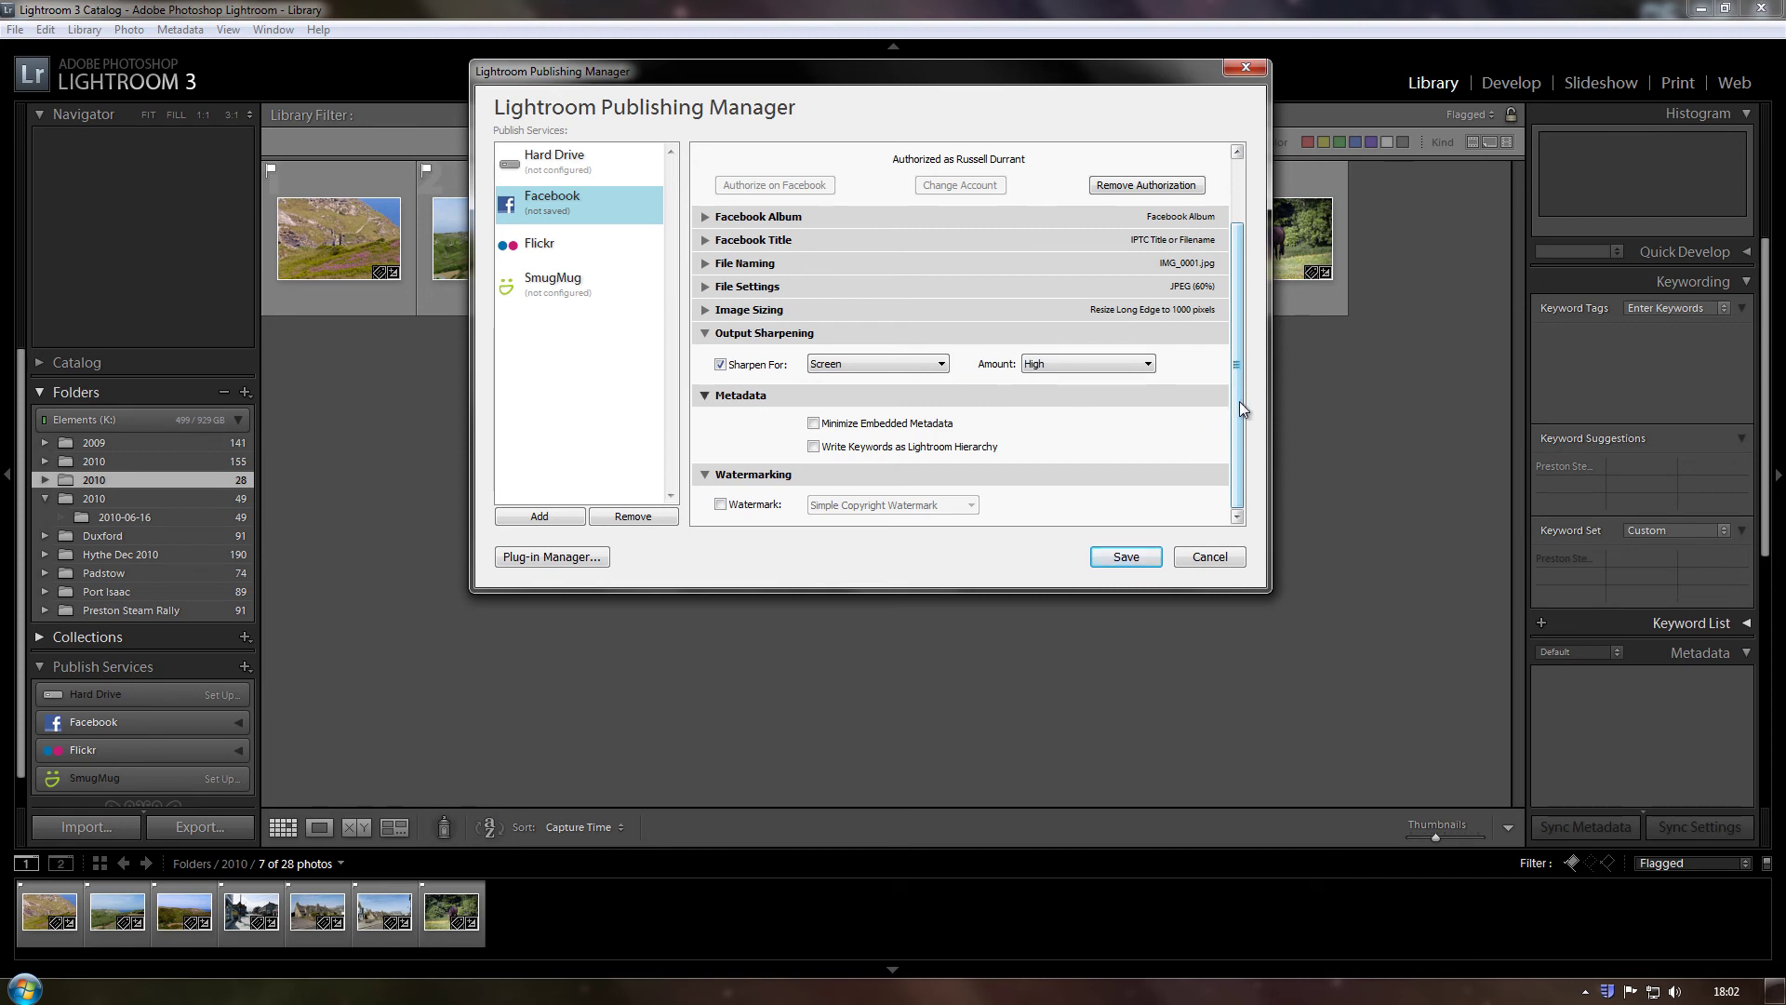
# - Save the Facebook settings with no watermark, choosing Leave As-Is for already-published photos
pyautogui.click(704, 334)
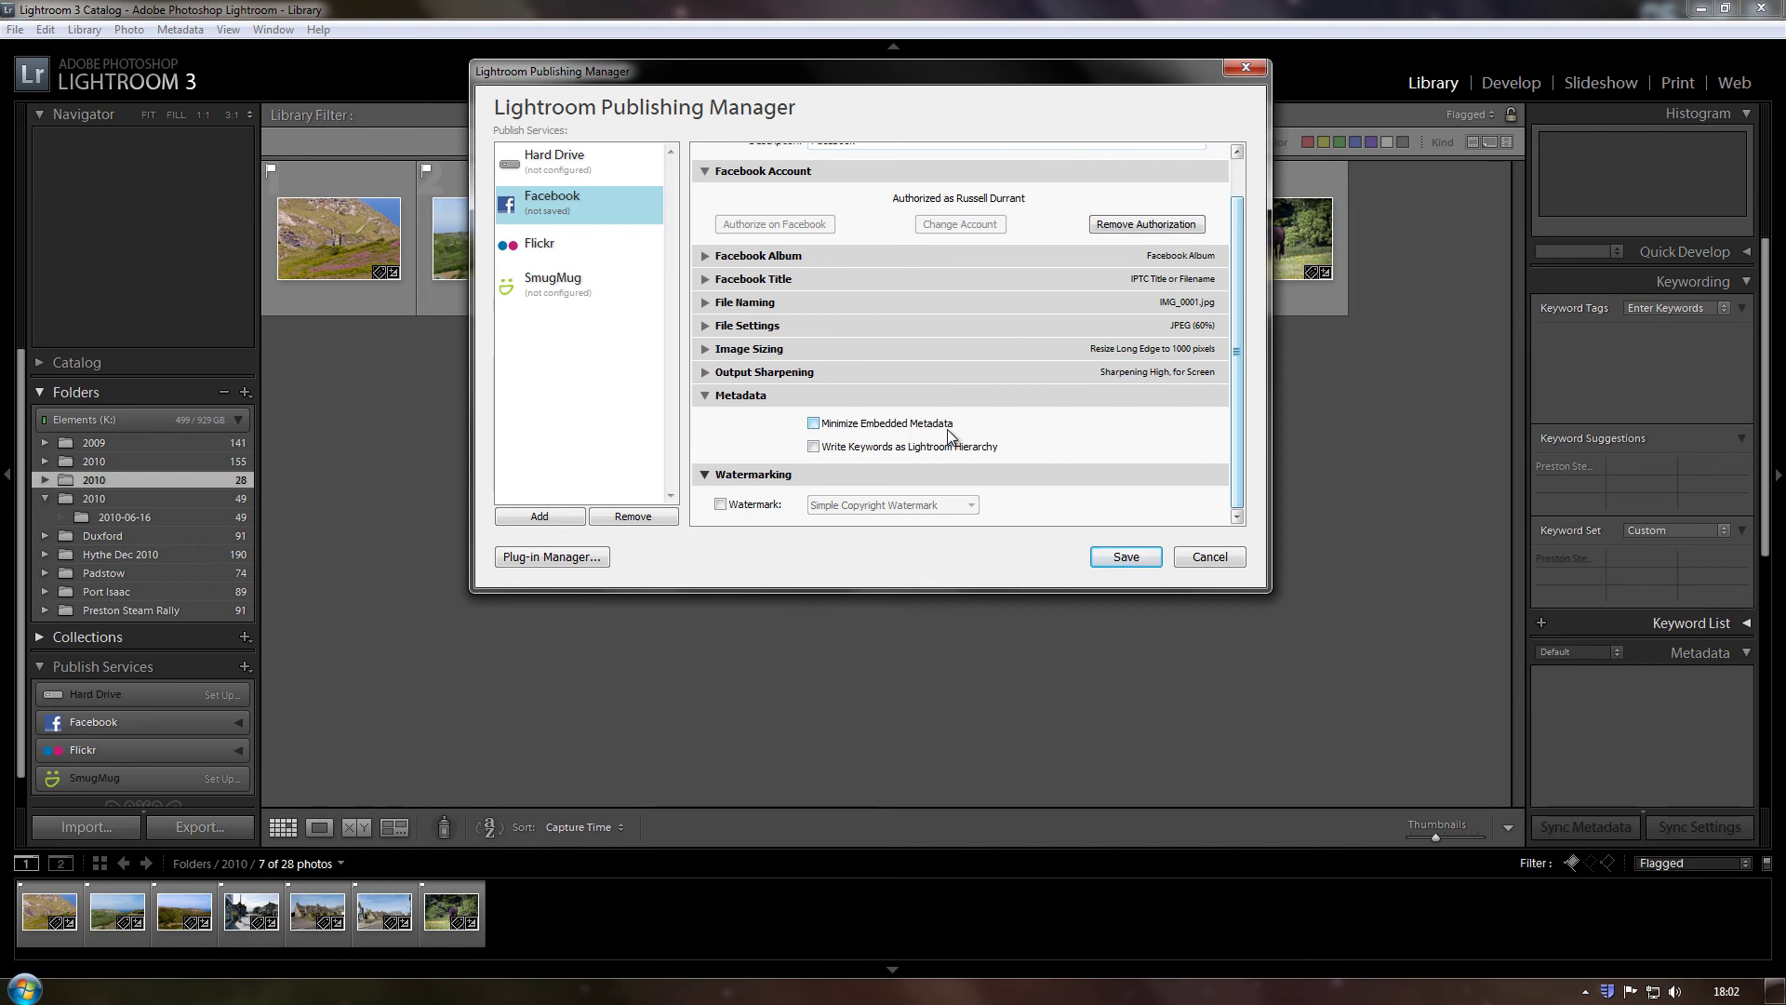
pyautogui.click(703, 398)
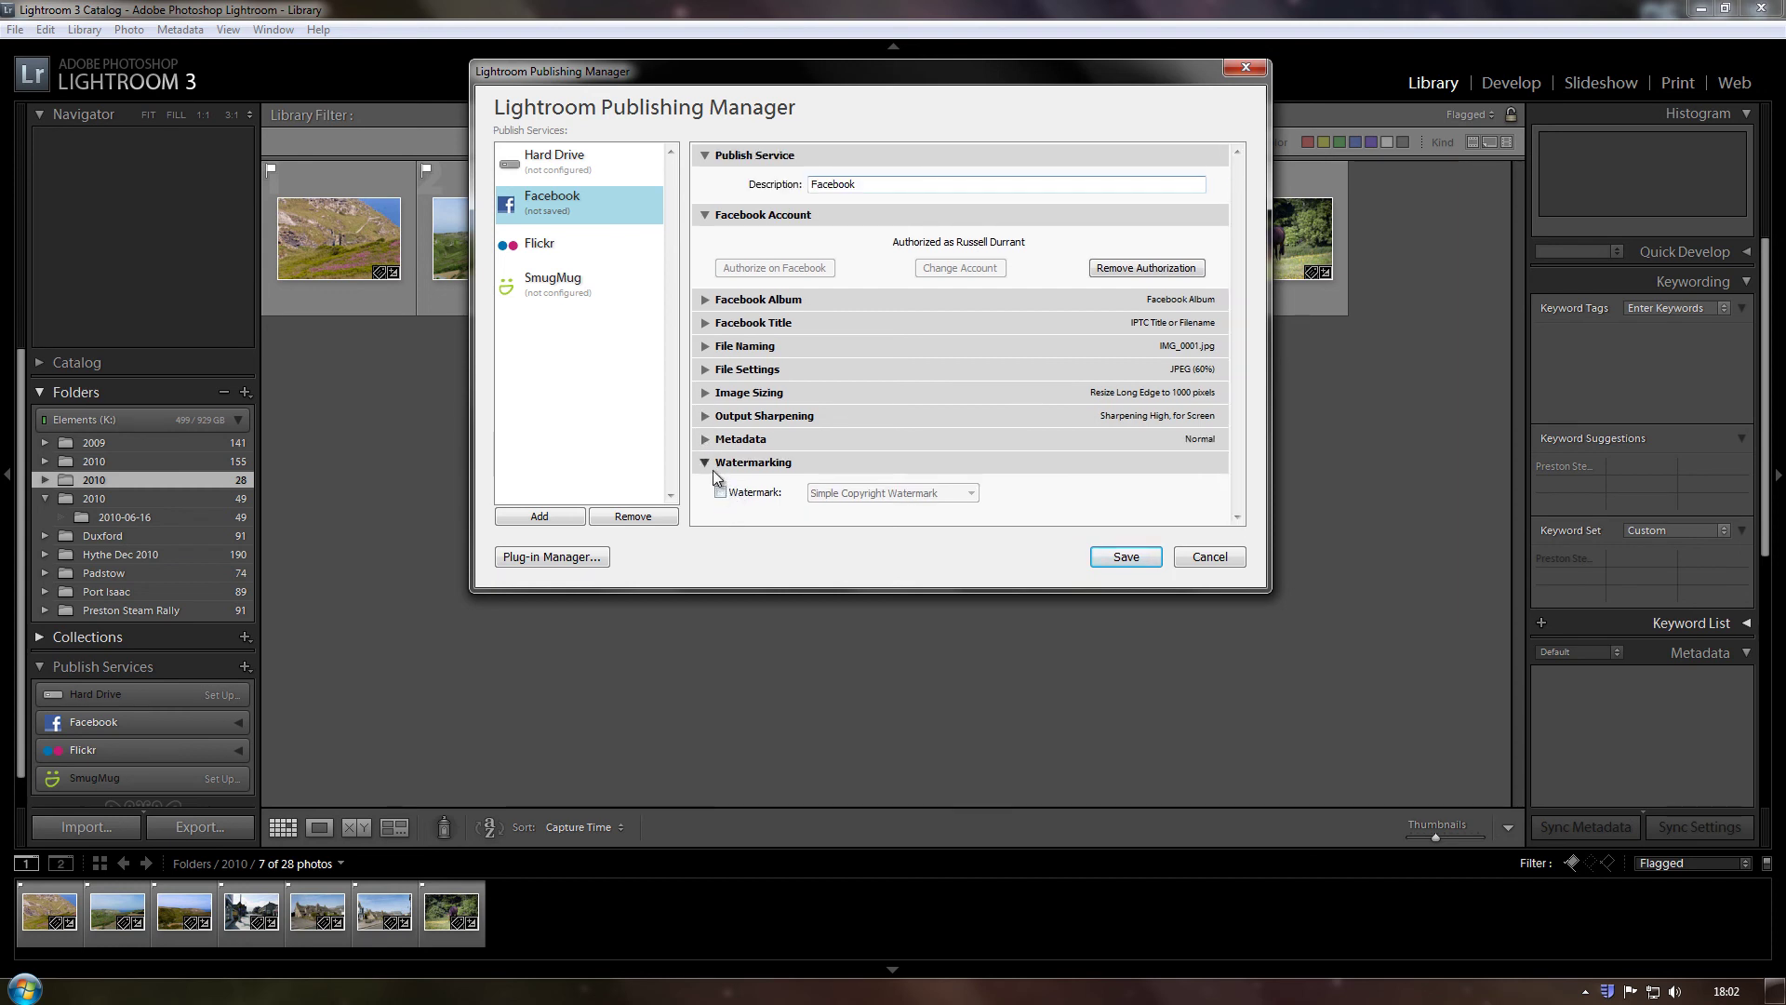
pyautogui.click(720, 492)
pyautogui.click(946, 494)
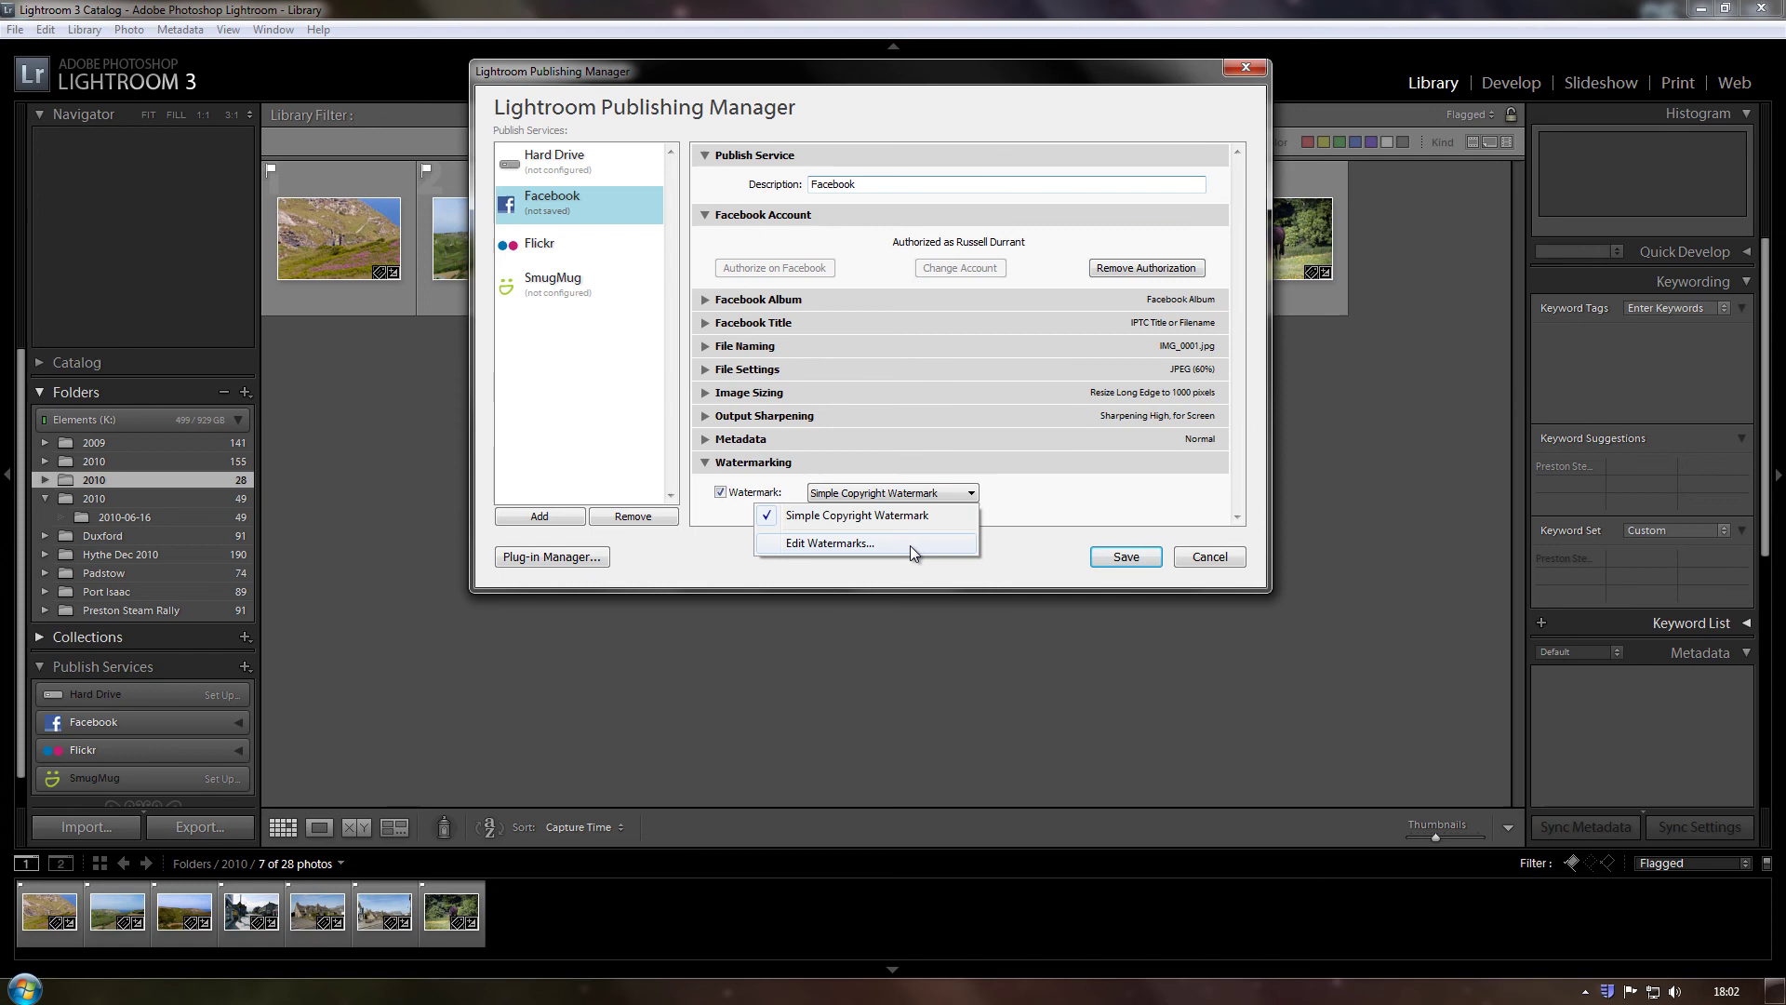
pyautogui.click(725, 493)
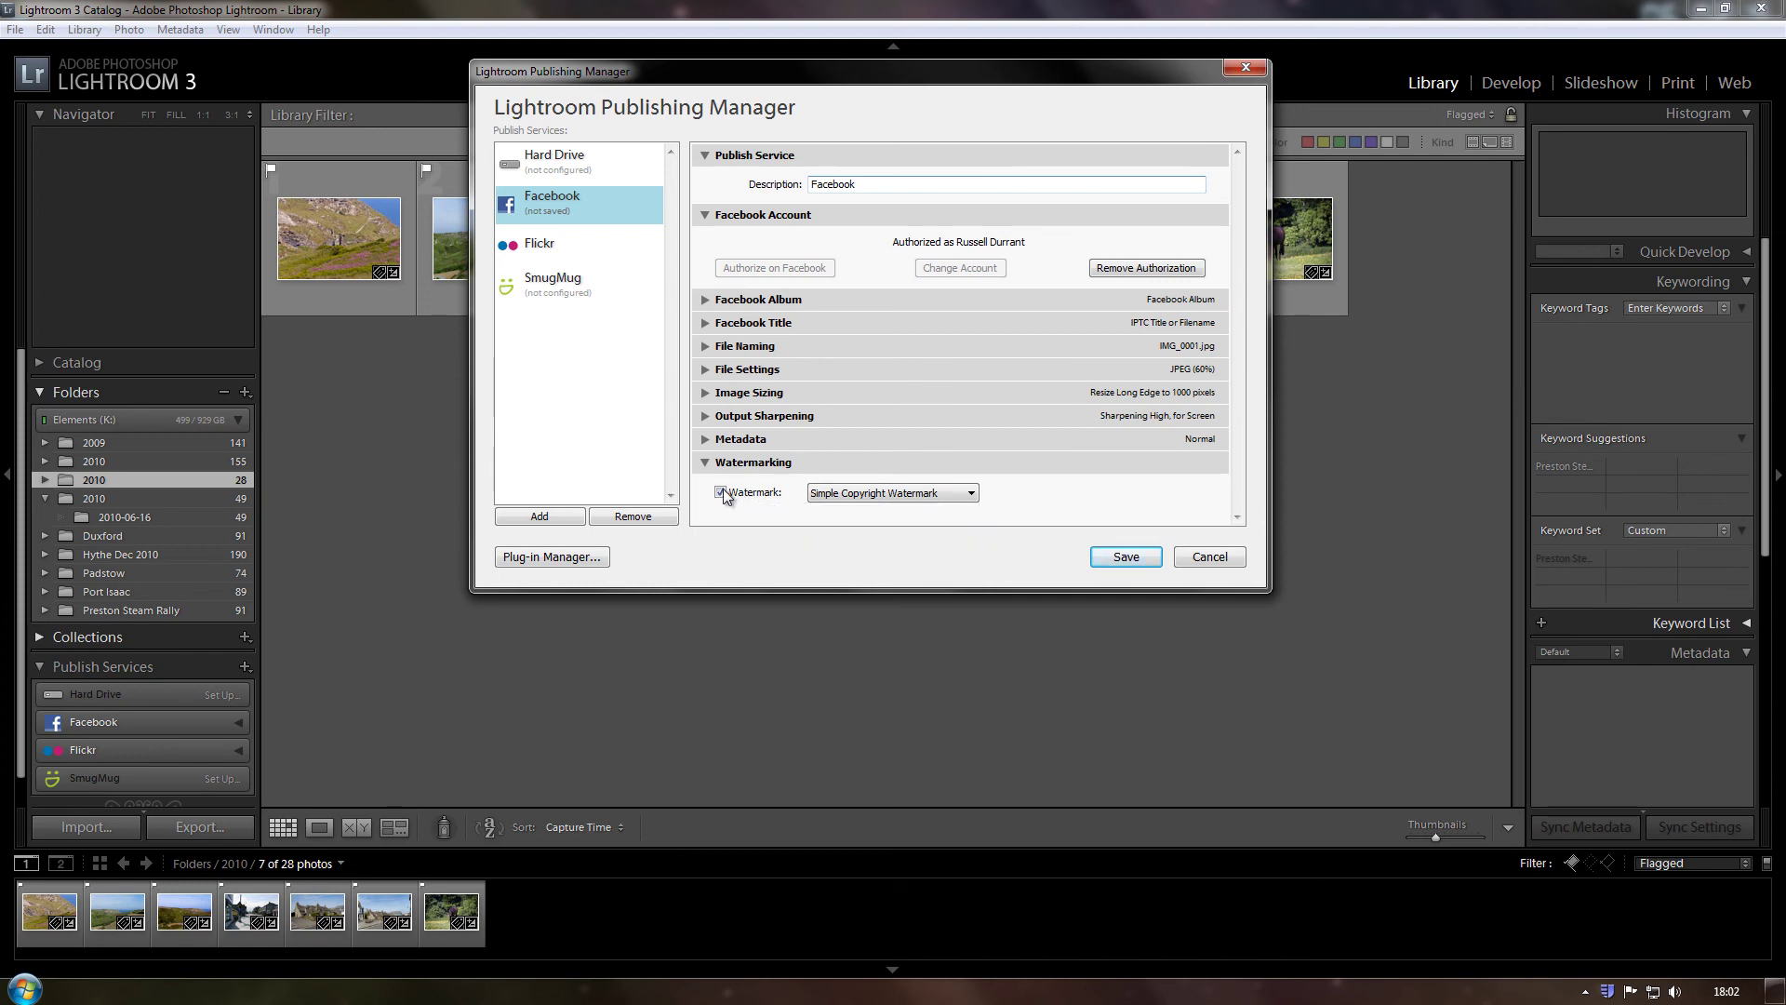
pyautogui.click(722, 493)
pyautogui.click(722, 493)
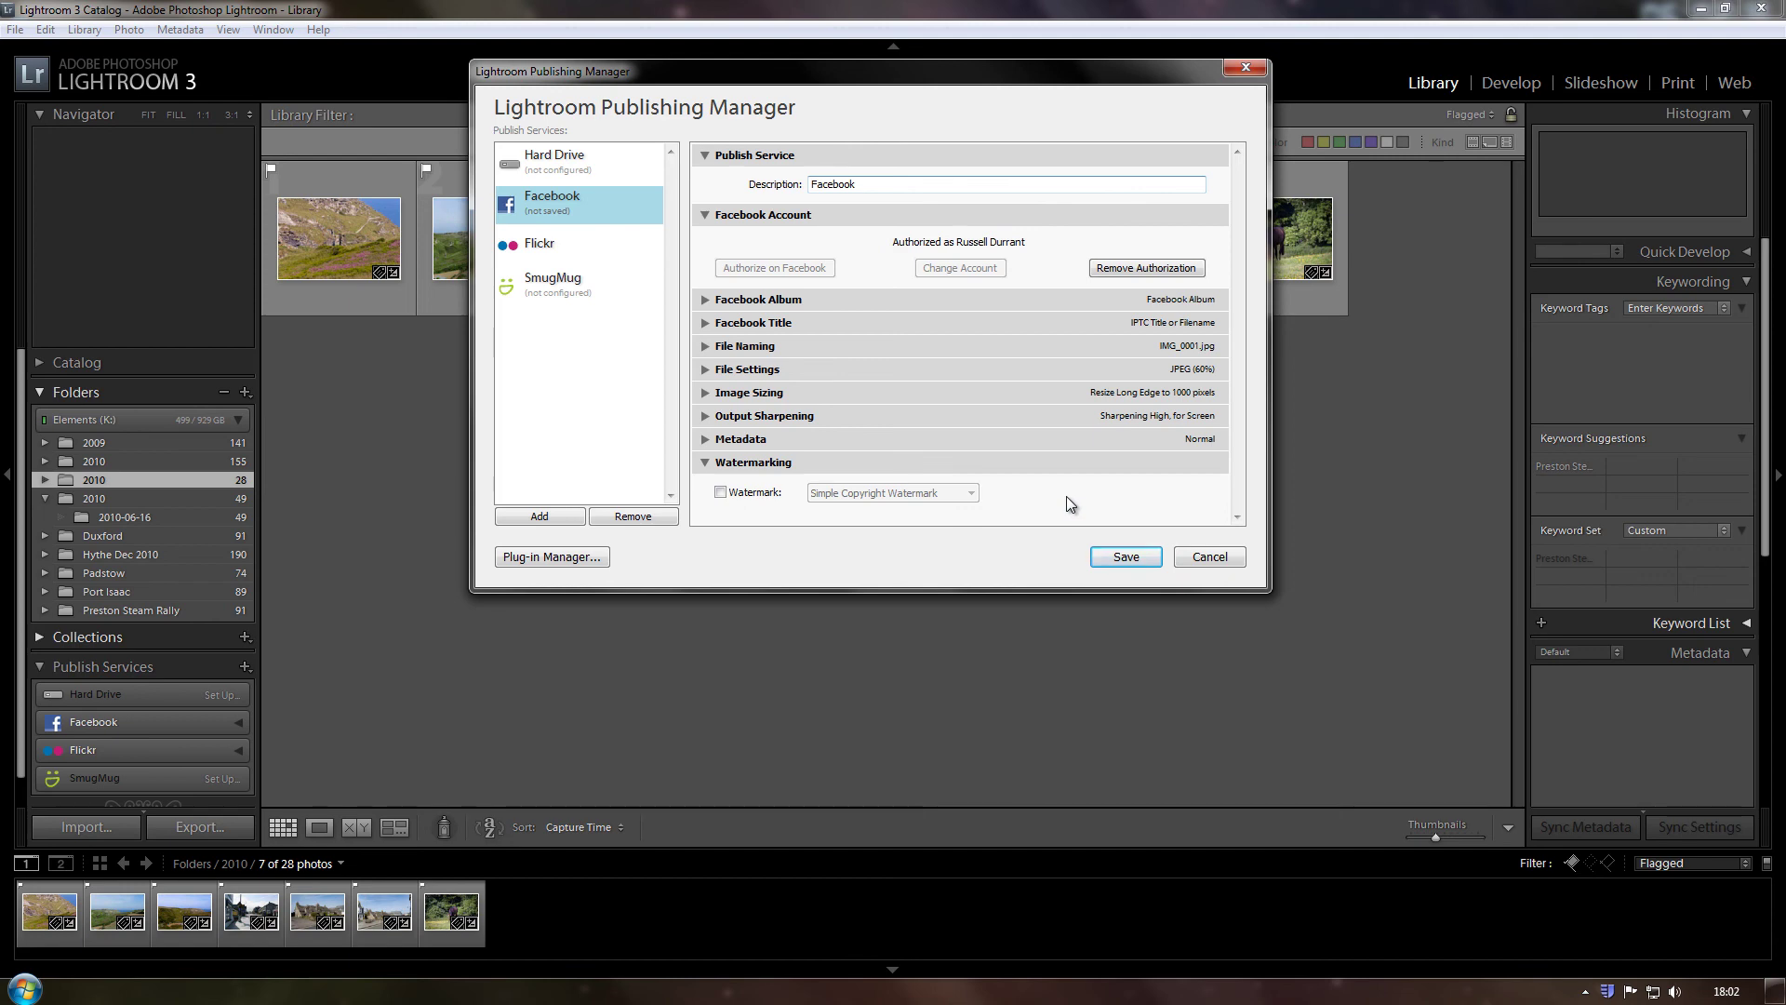
pyautogui.click(1123, 556)
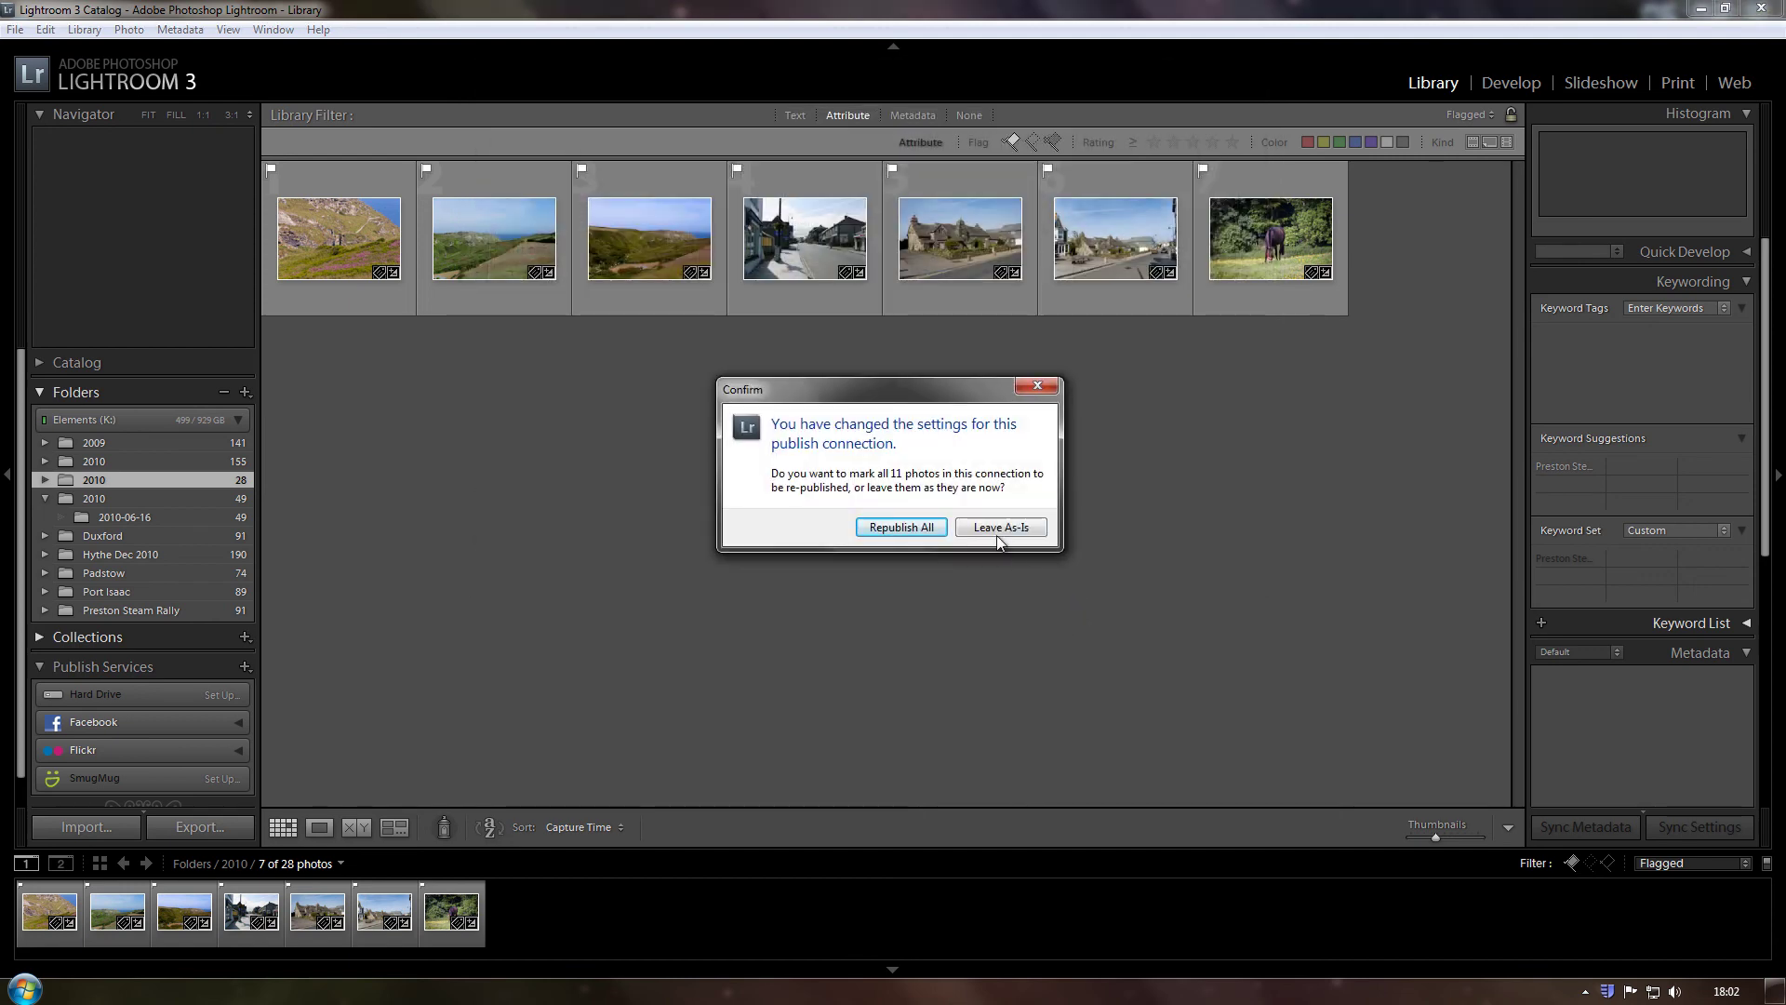
pyautogui.click(996, 537)
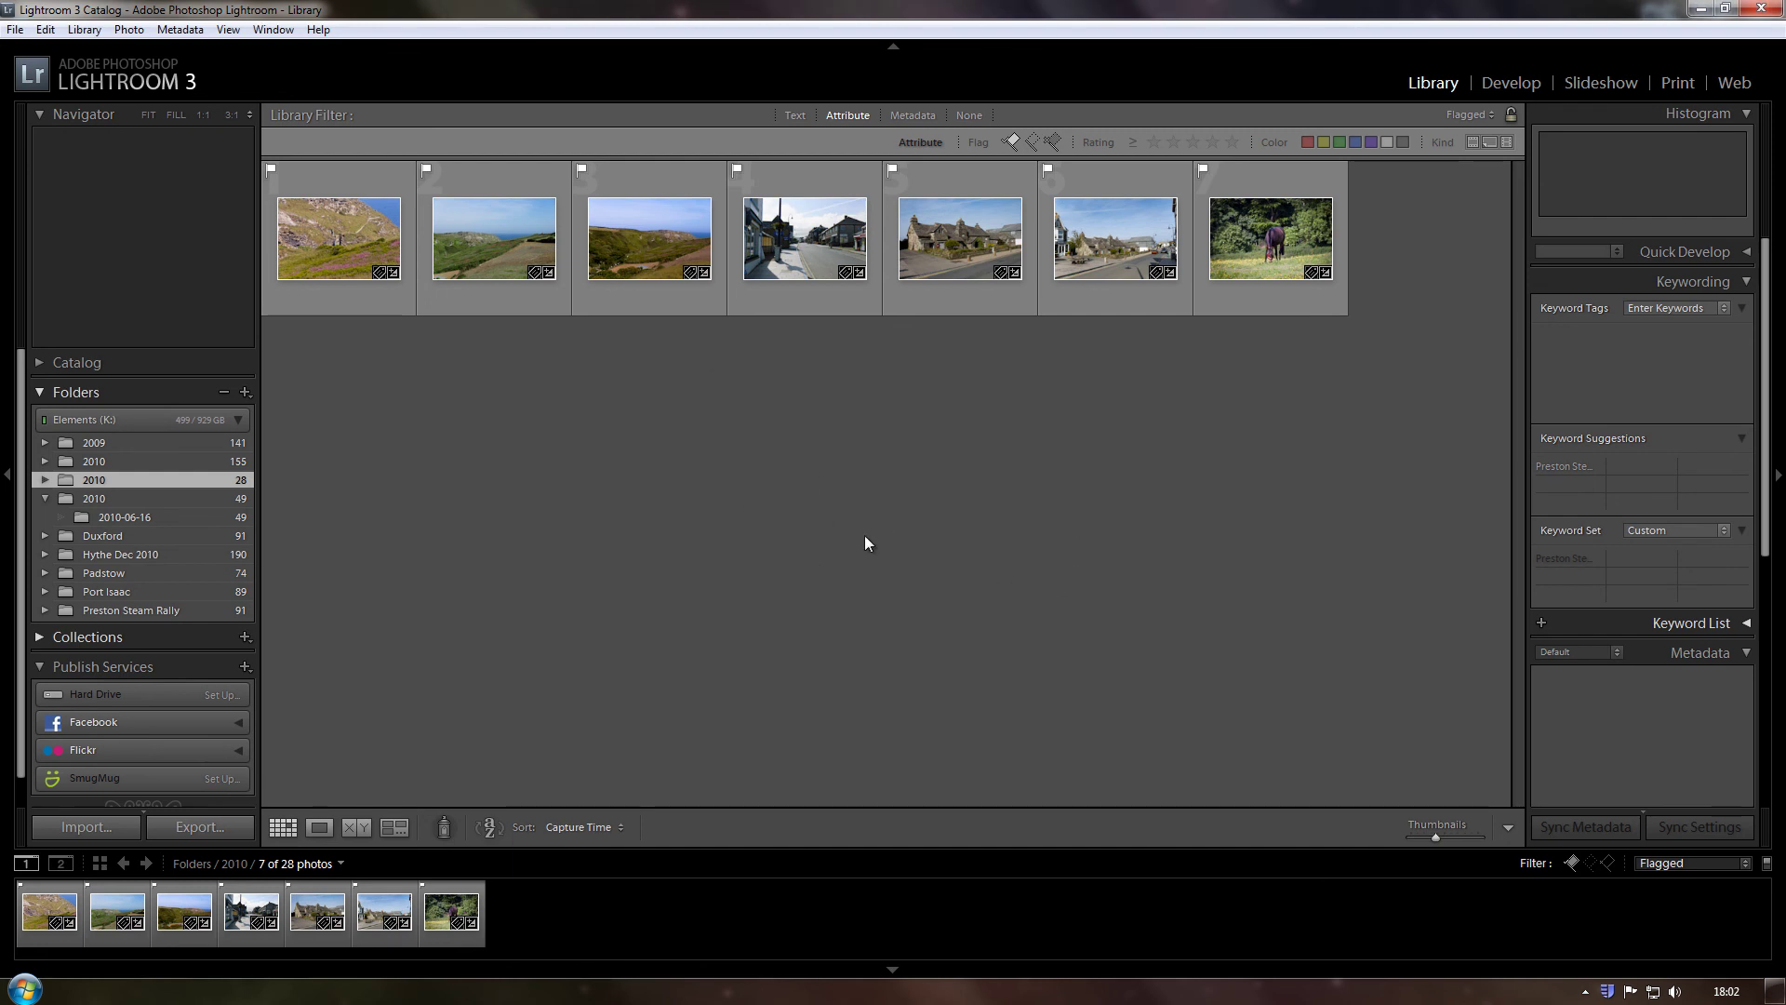